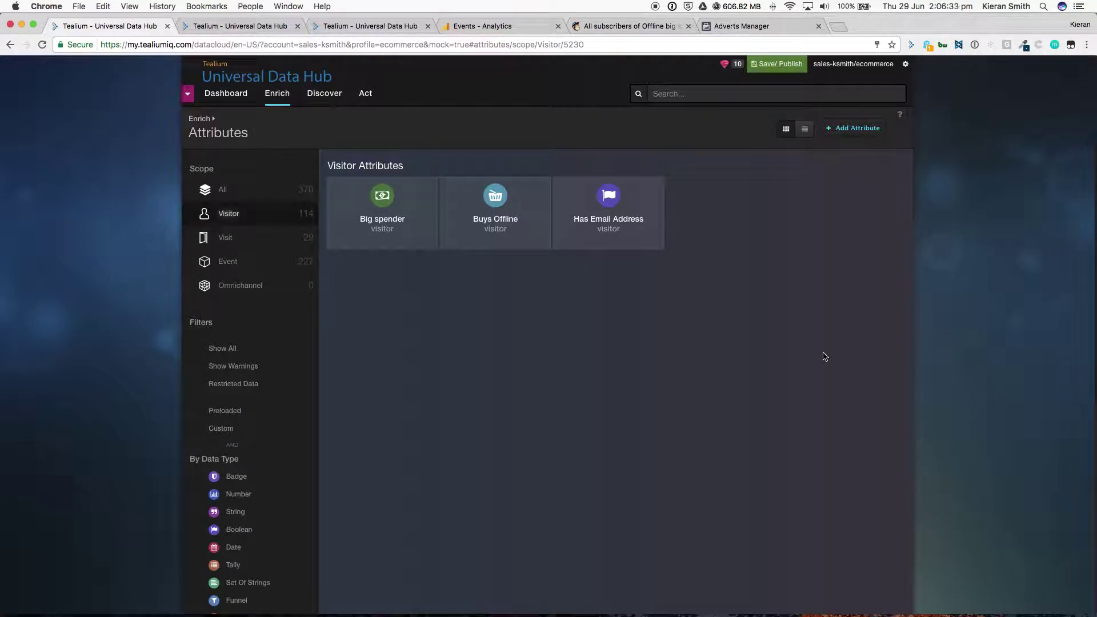
pyautogui.click(400, 212)
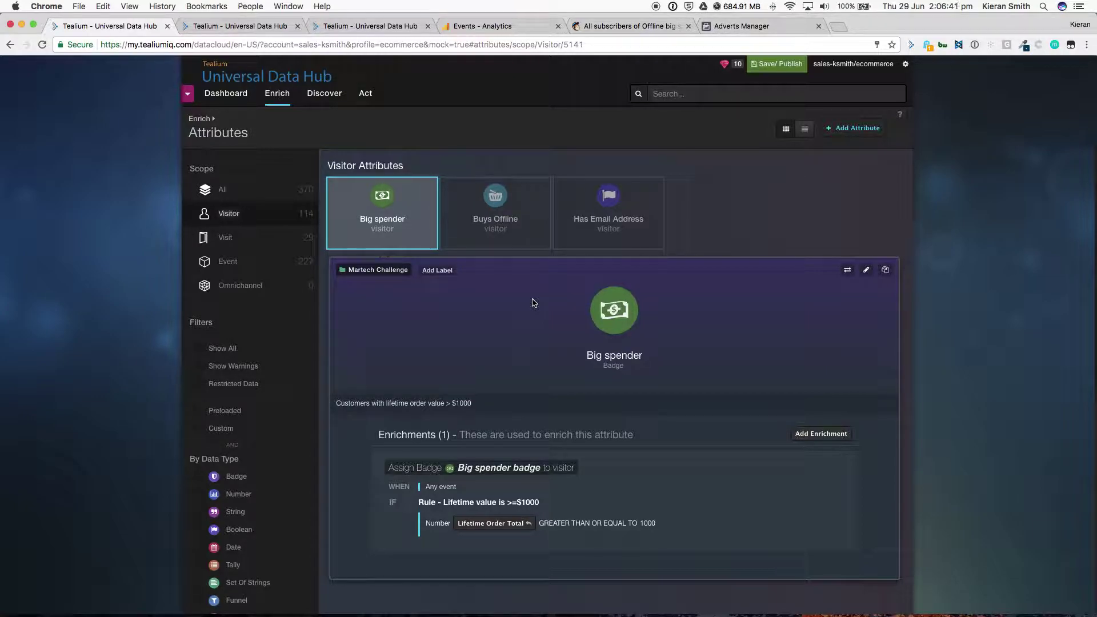
pyautogui.moveTo(446, 502)
pyautogui.click(504, 209)
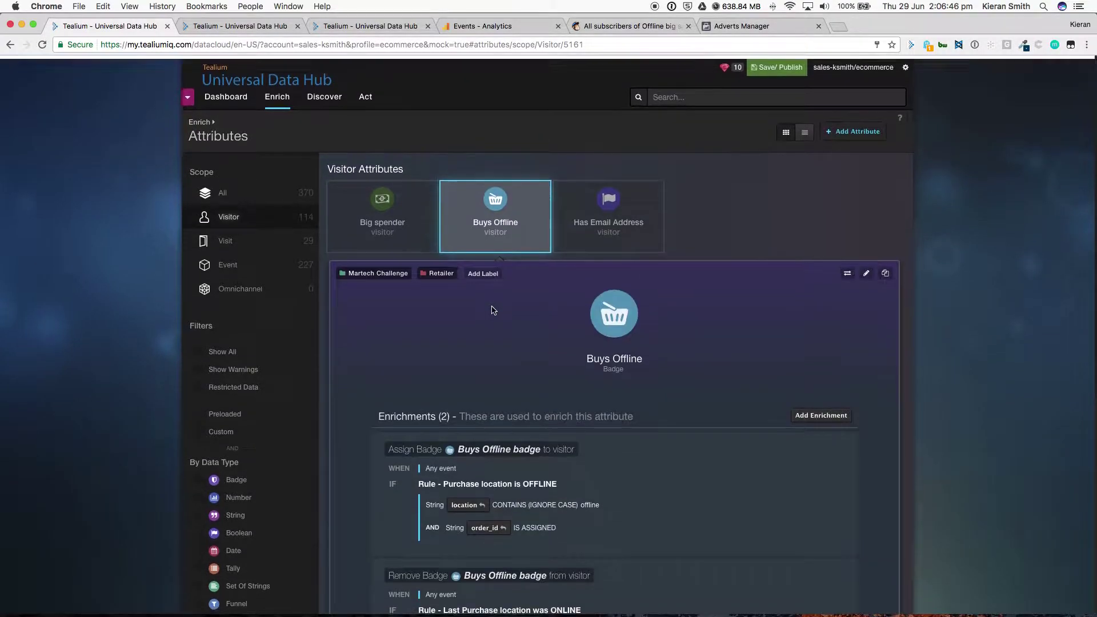
pyautogui.moveTo(568, 482)
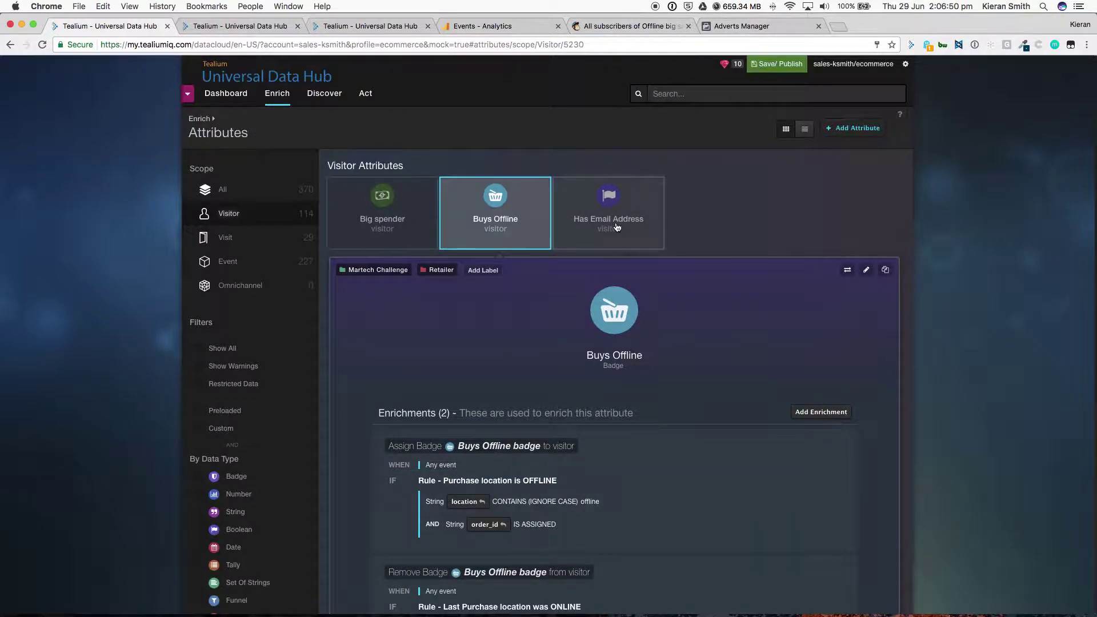
pyautogui.click(617, 226)
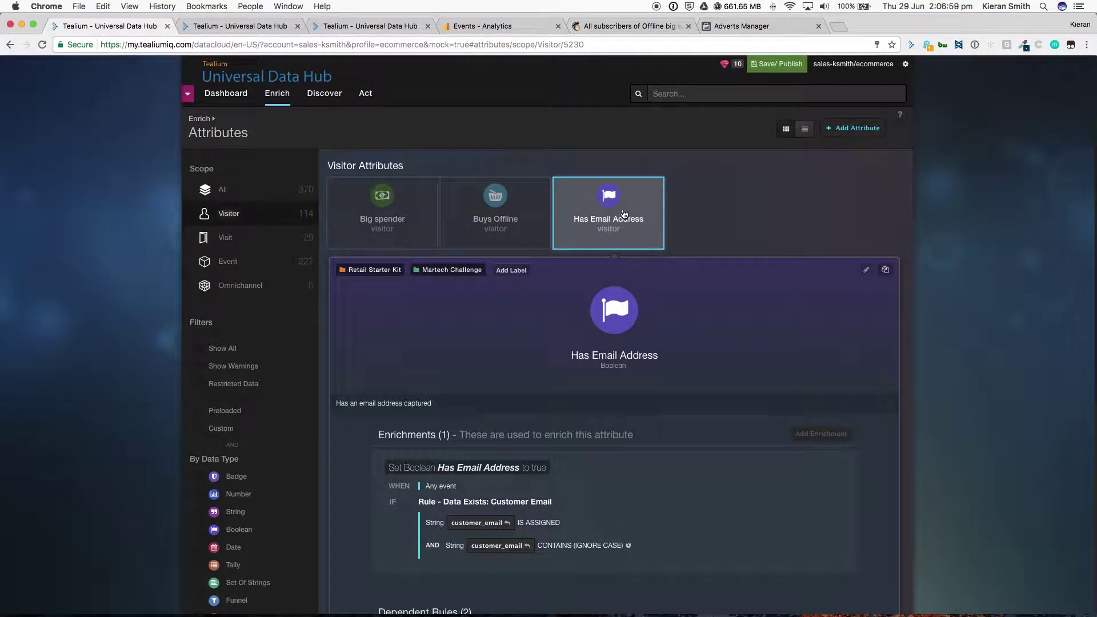
pyautogui.click(624, 215)
# Step: Review the Offline Purchaser (Big Spender) audience under the Martech Challenge filter, then go to the Connector Marketplace
pyautogui.moveTo(277, 94)
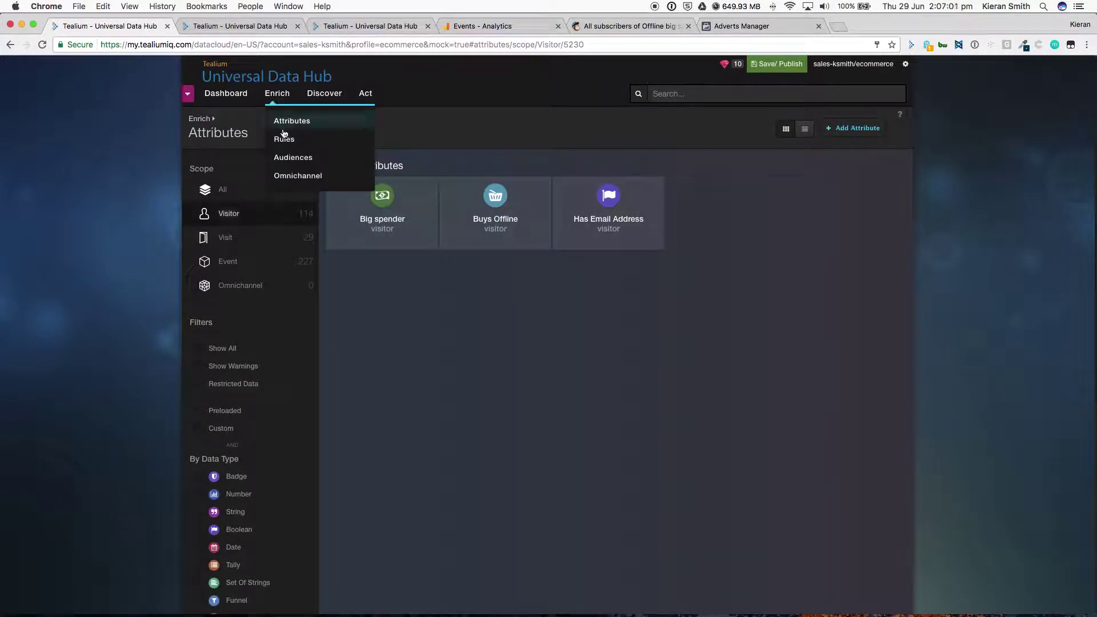
pyautogui.click(292, 159)
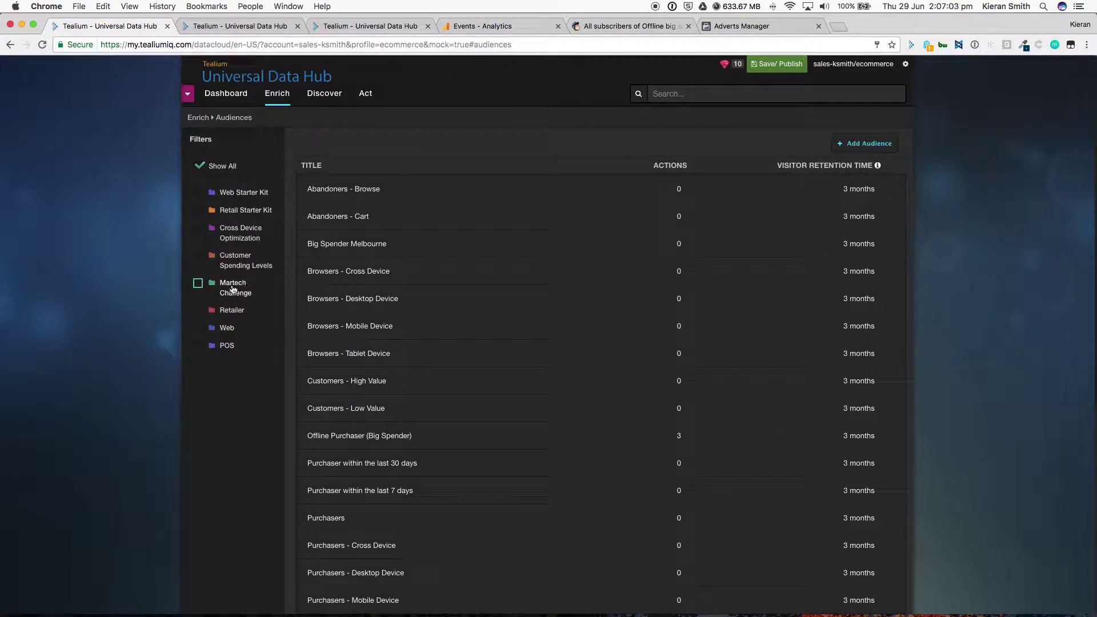
pyautogui.click(230, 287)
pyautogui.click(472, 192)
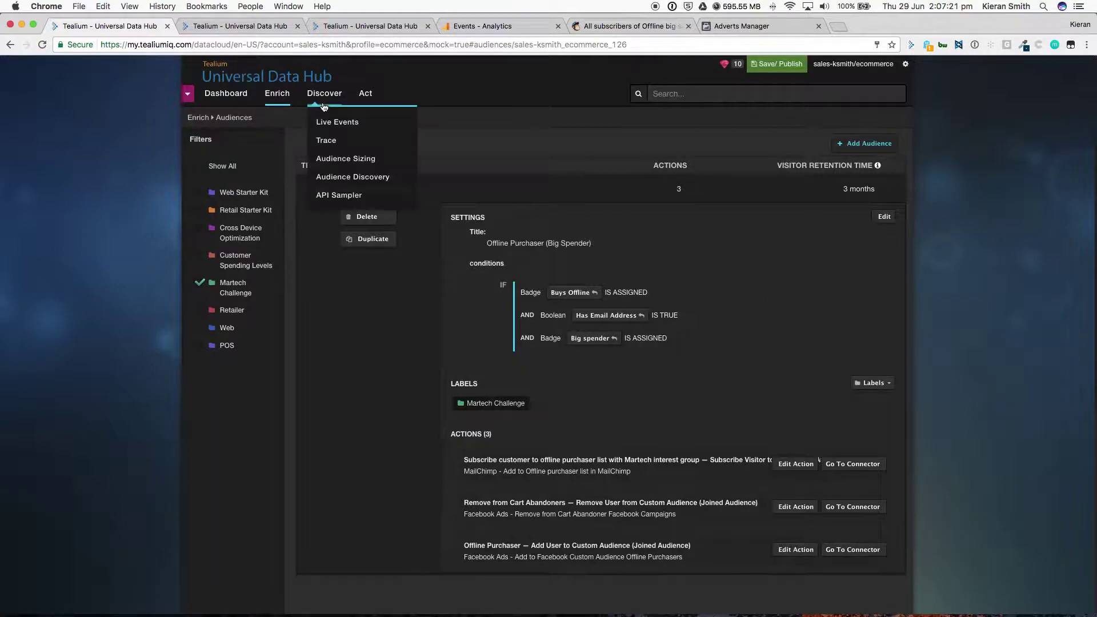
pyautogui.moveTo(366, 95)
pyautogui.click(389, 124)
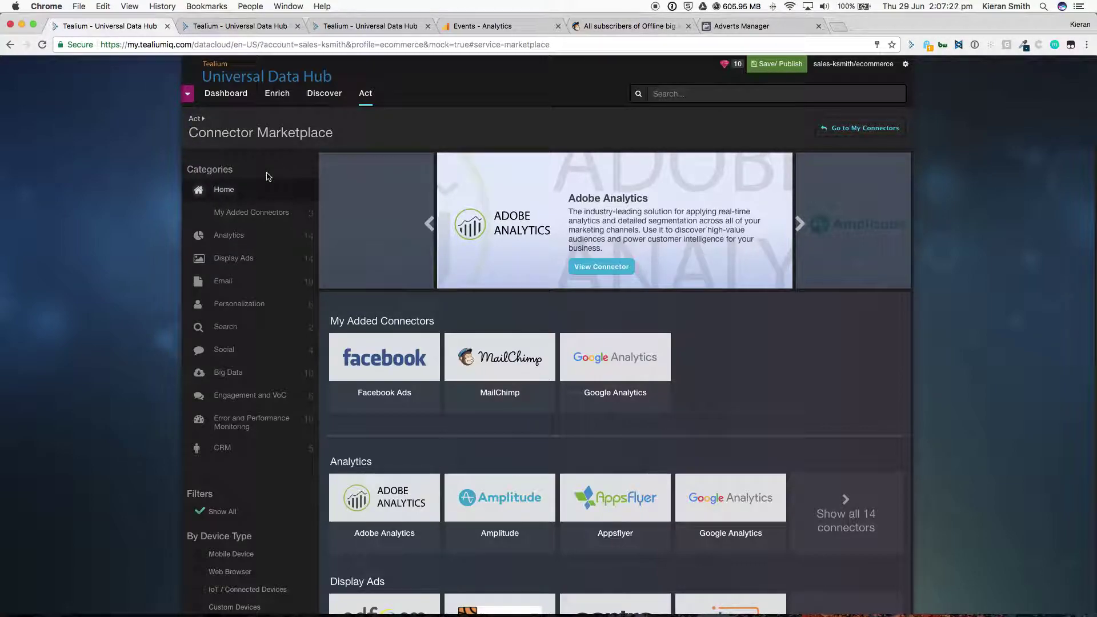
# Step: Open the MailChimp connector's subscribe action for the Offline big spenders list
pyautogui.click(364, 93)
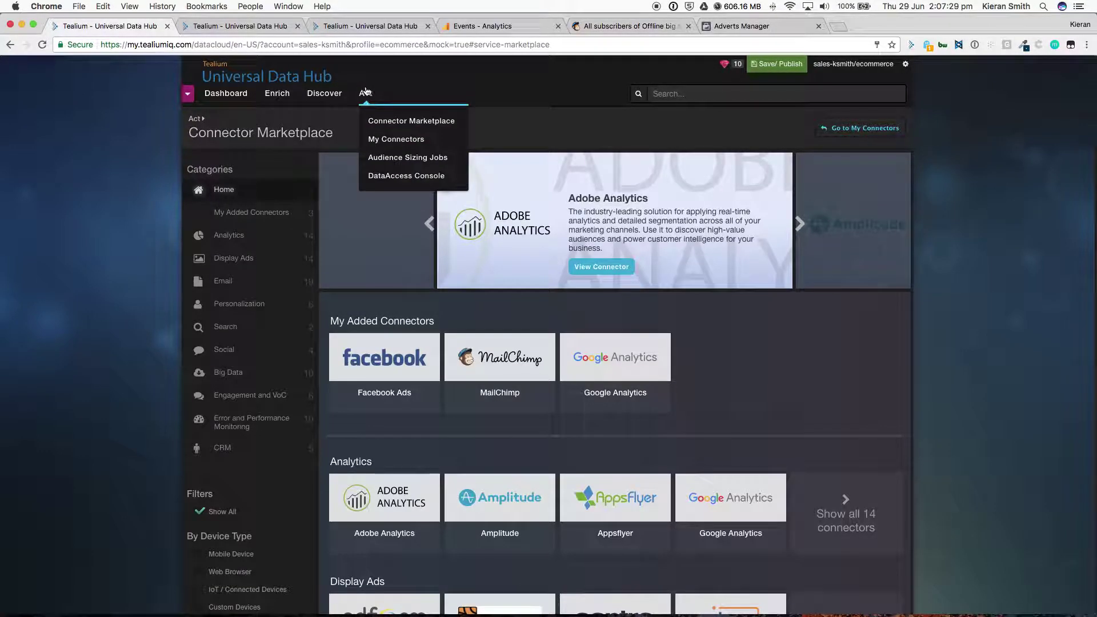
pyautogui.click(406, 141)
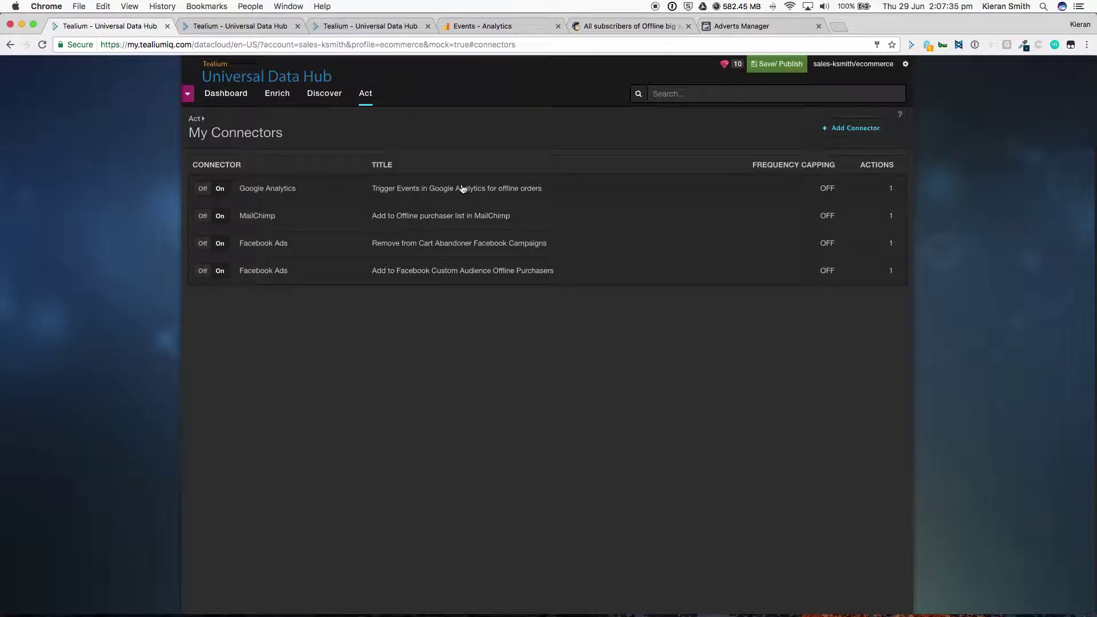
pyautogui.click(454, 218)
pyautogui.click(889, 242)
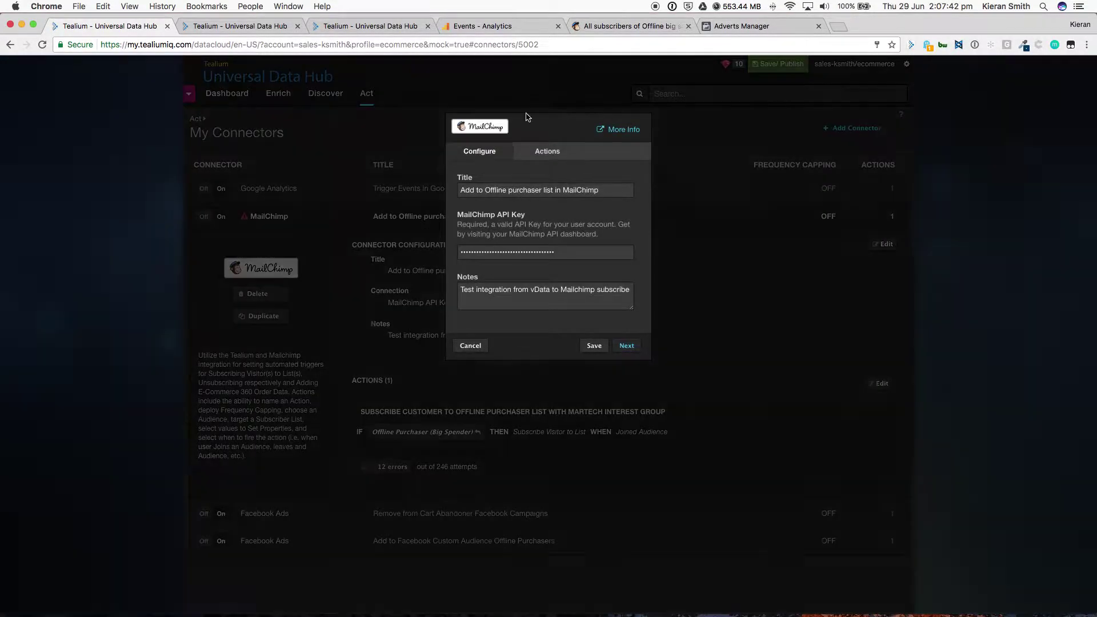
pyautogui.click(546, 152)
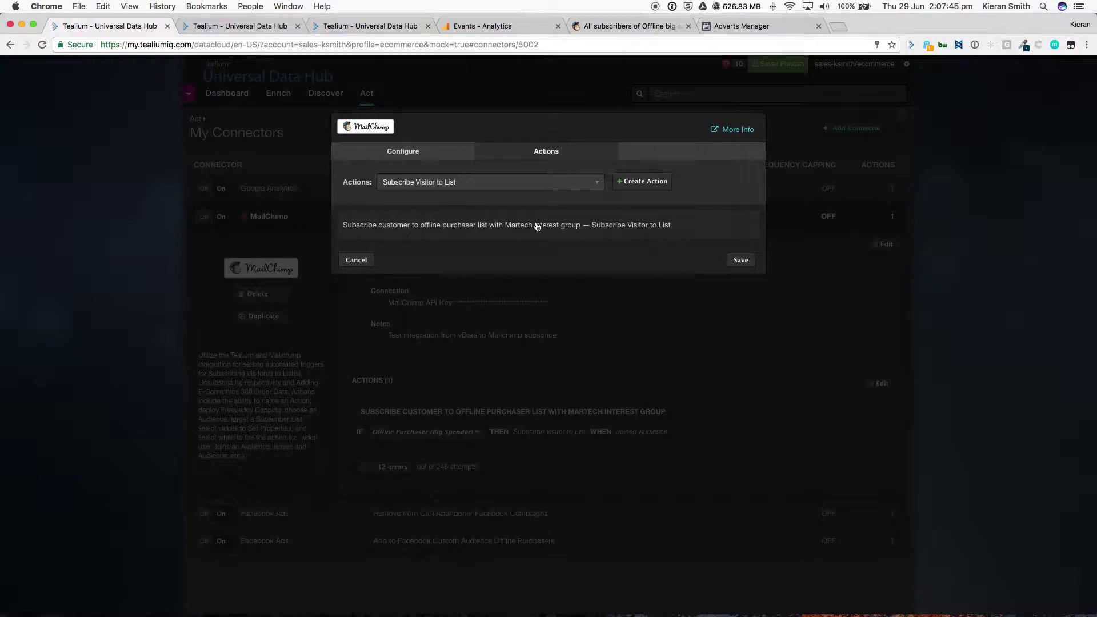
pyautogui.click(536, 225)
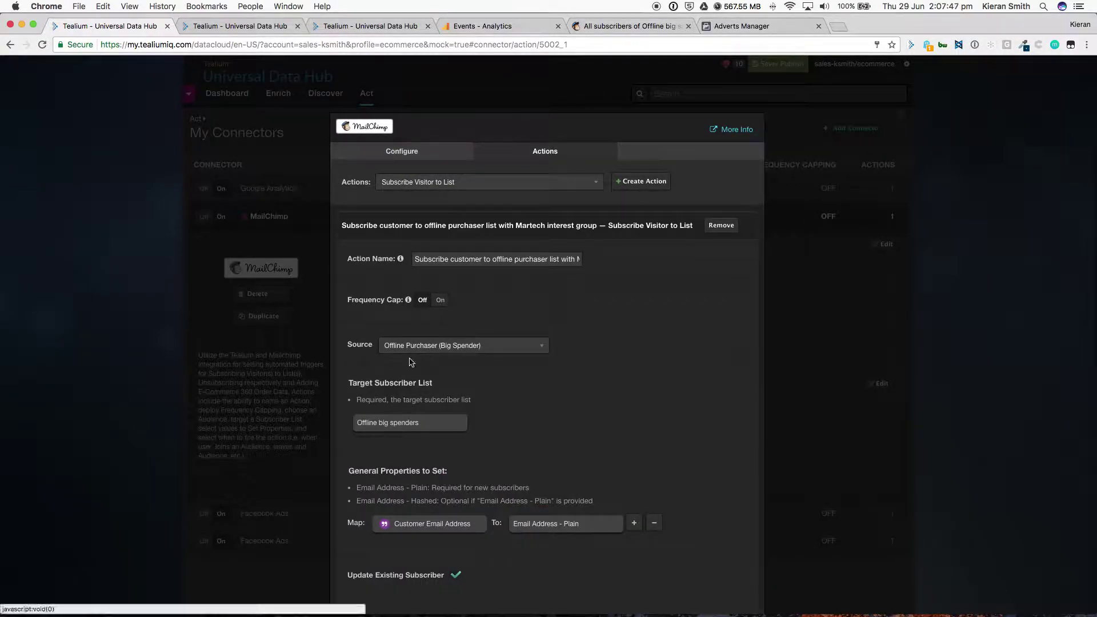
pyautogui.click(371, 428)
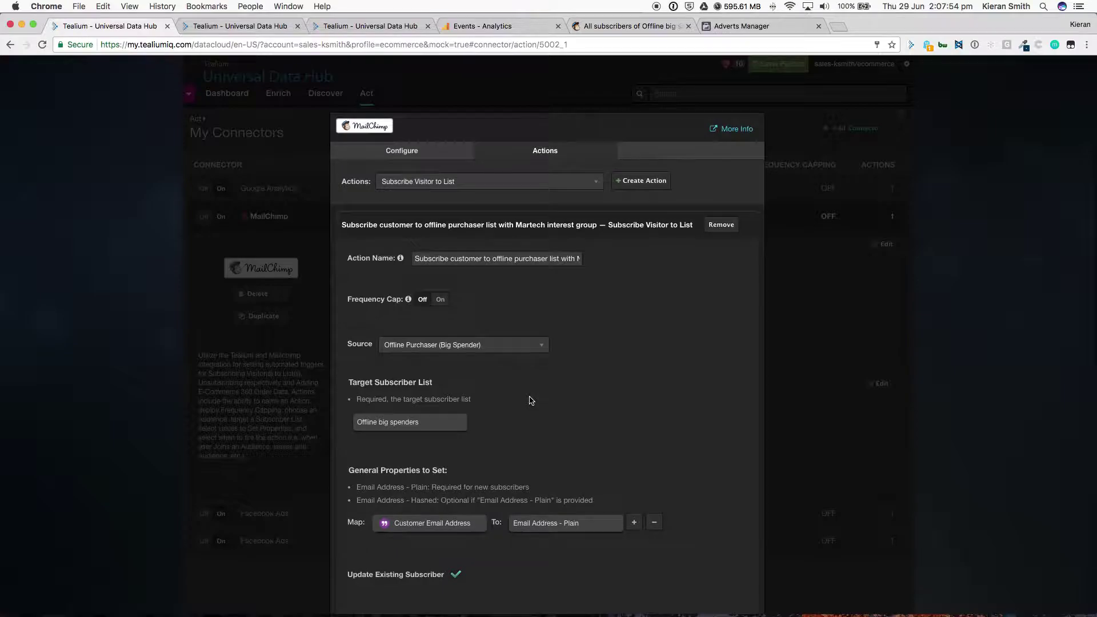
# Step: Keep the subscribe action firing on Joined Audience and save it
pyautogui.scroll(-3, 401, 384)
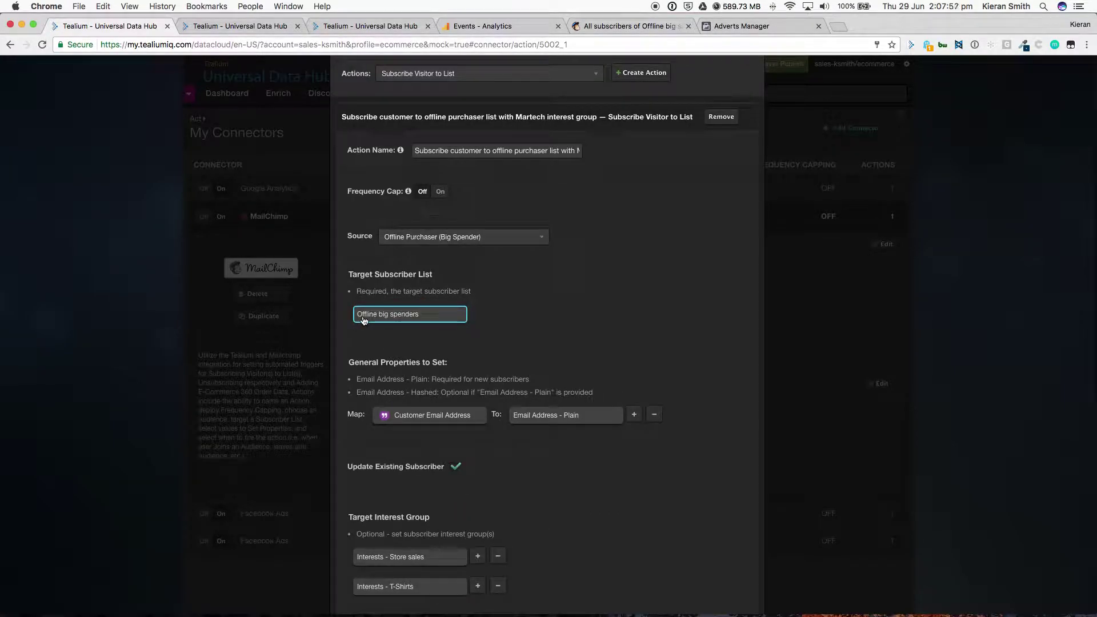
pyautogui.scroll(-2, 497, 368)
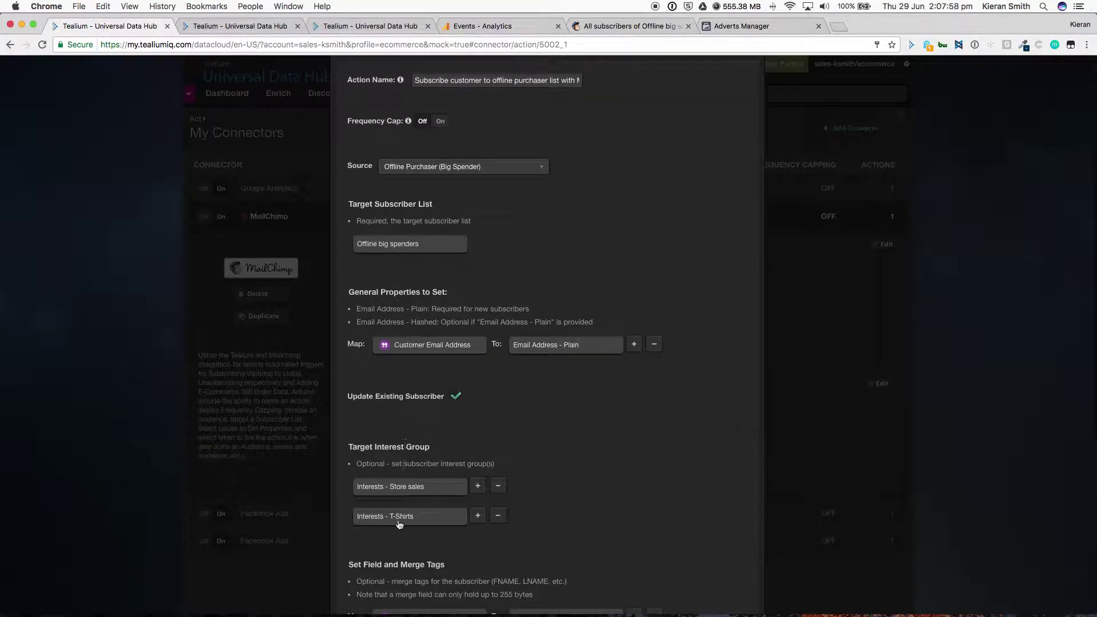
pyautogui.scroll(-4, 386, 447)
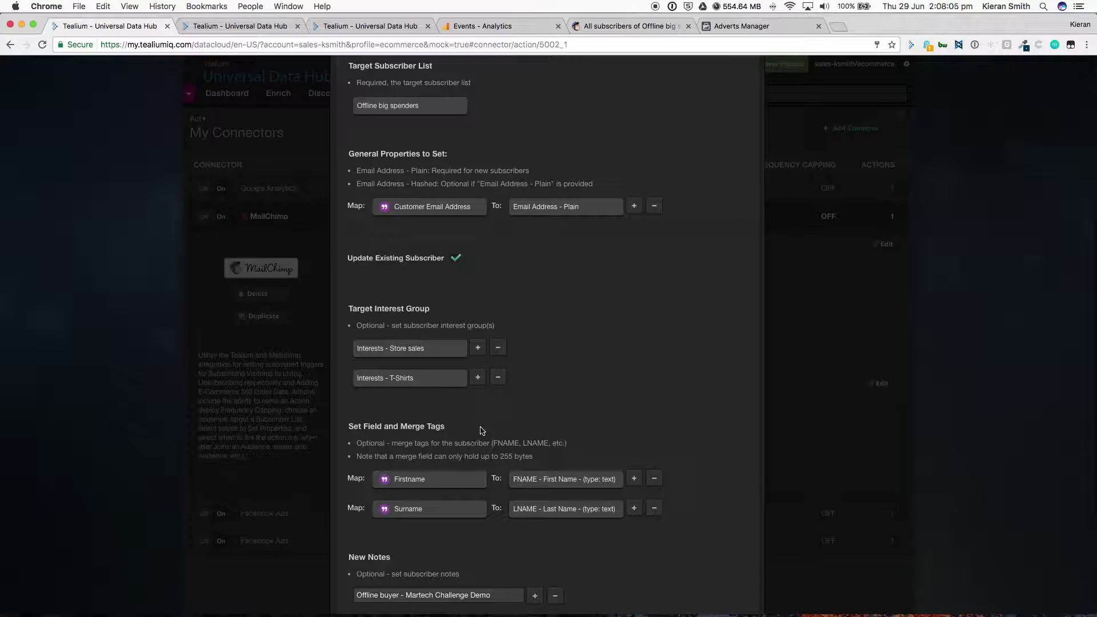
pyautogui.scroll(-4, 482, 431)
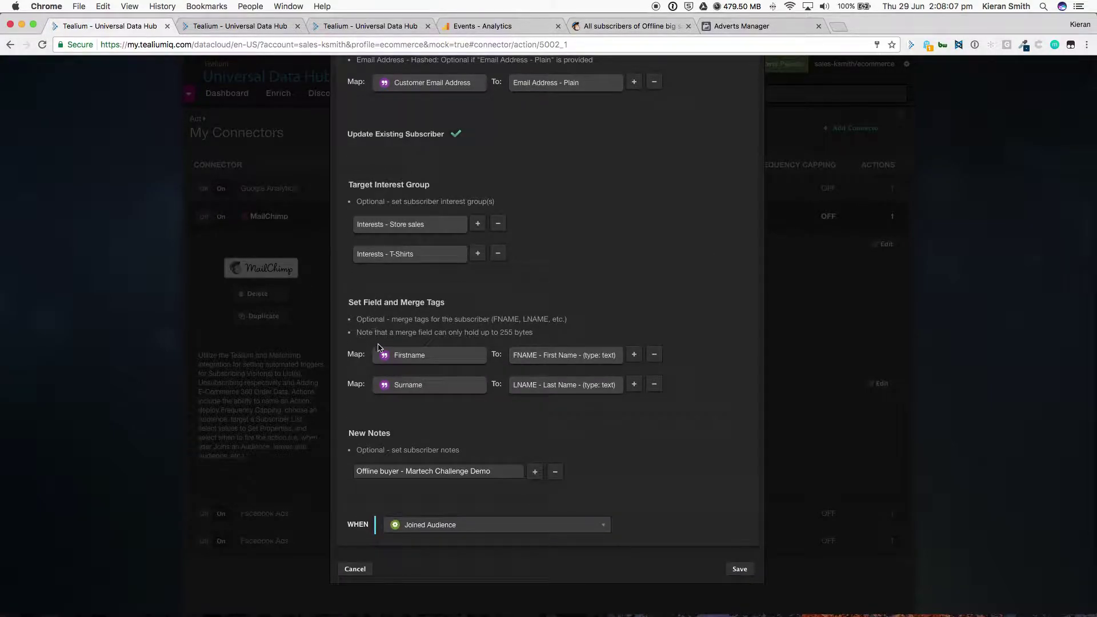
pyautogui.click(463, 527)
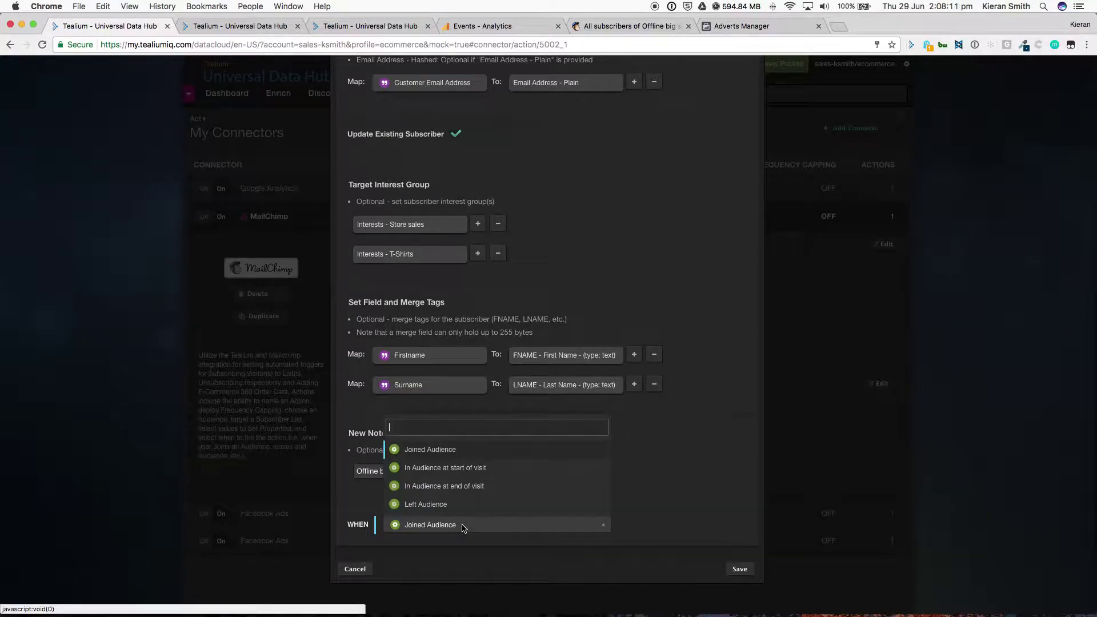
pyautogui.click(445, 487)
pyautogui.scroll(-2, 489, 547)
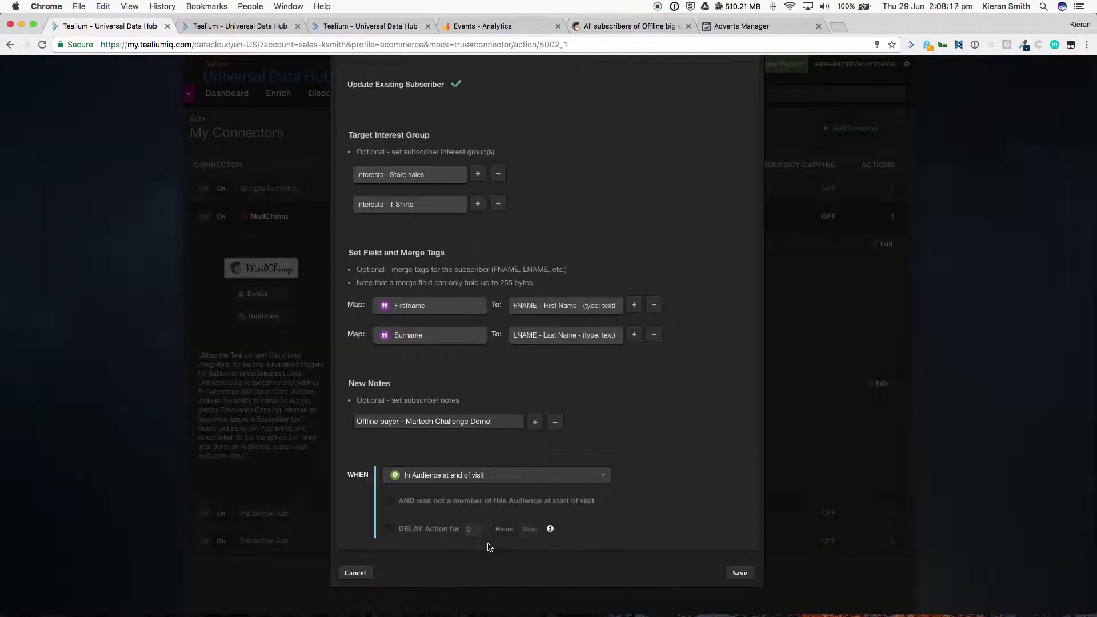
pyautogui.click(387, 529)
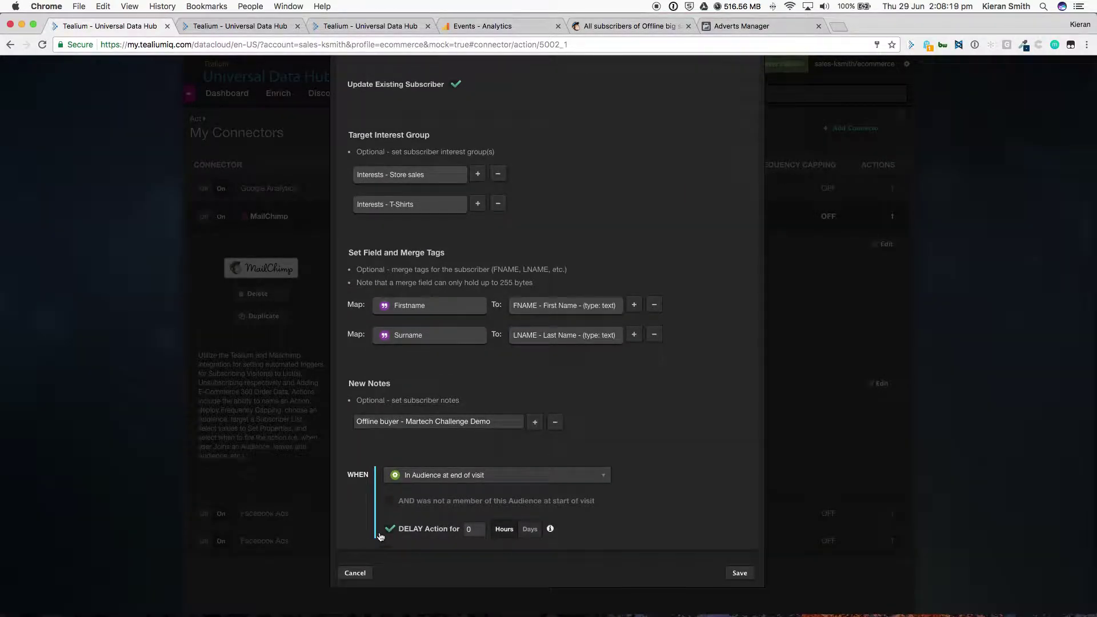
pyautogui.click(431, 472)
pyautogui.click(426, 517)
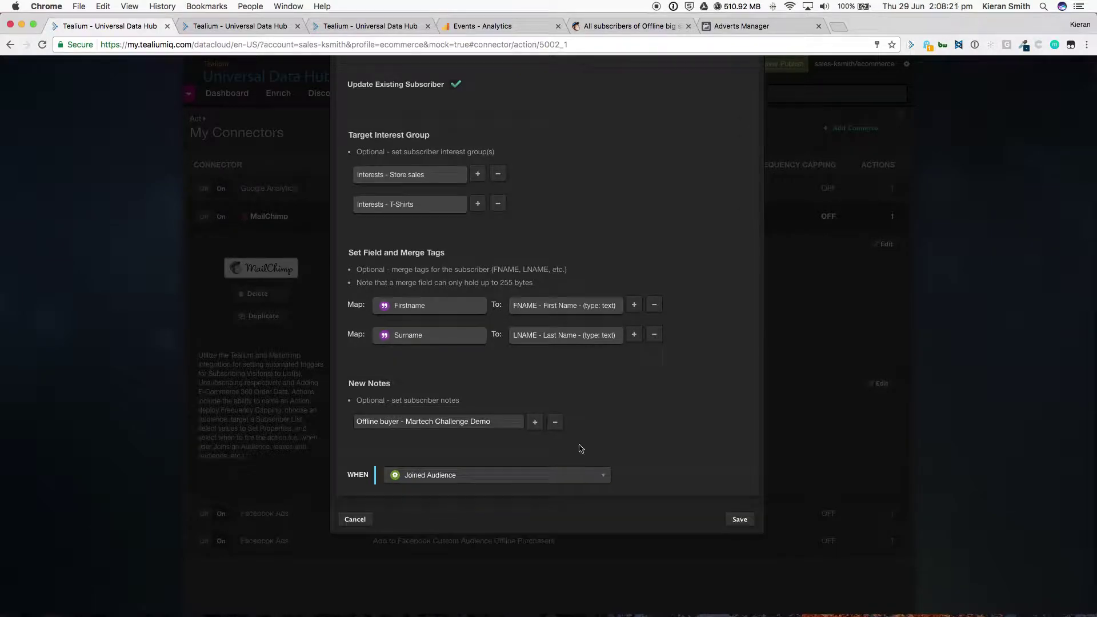
pyautogui.click(739, 520)
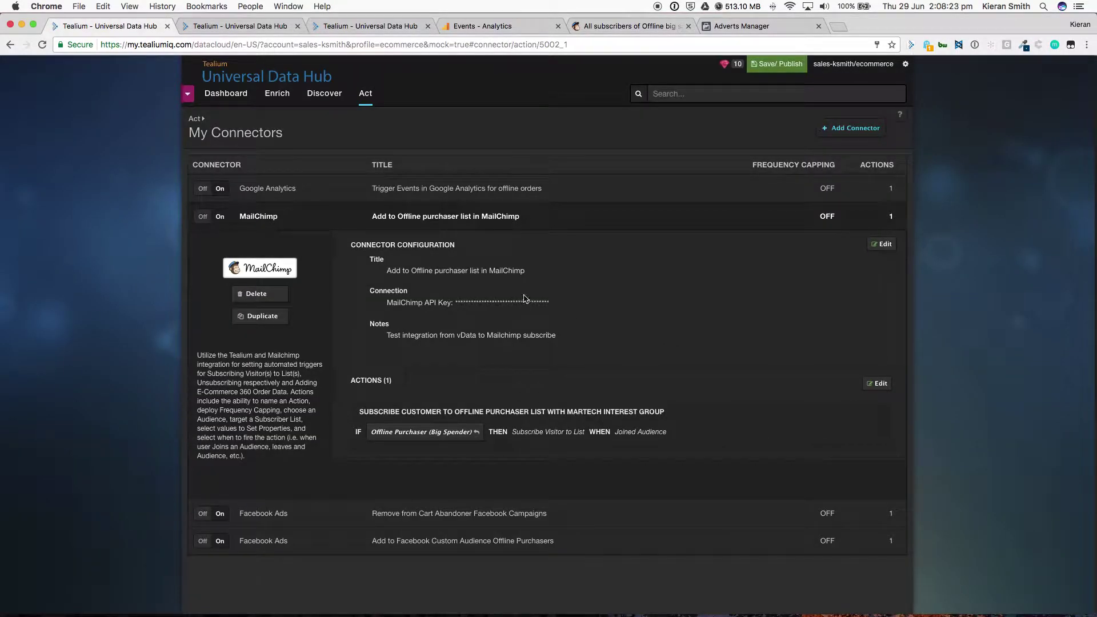
# Step: Review the Cart Abandoners Facebook connector's Remove from Cart Abandoners action and cancel unchanged
pyautogui.click(453, 224)
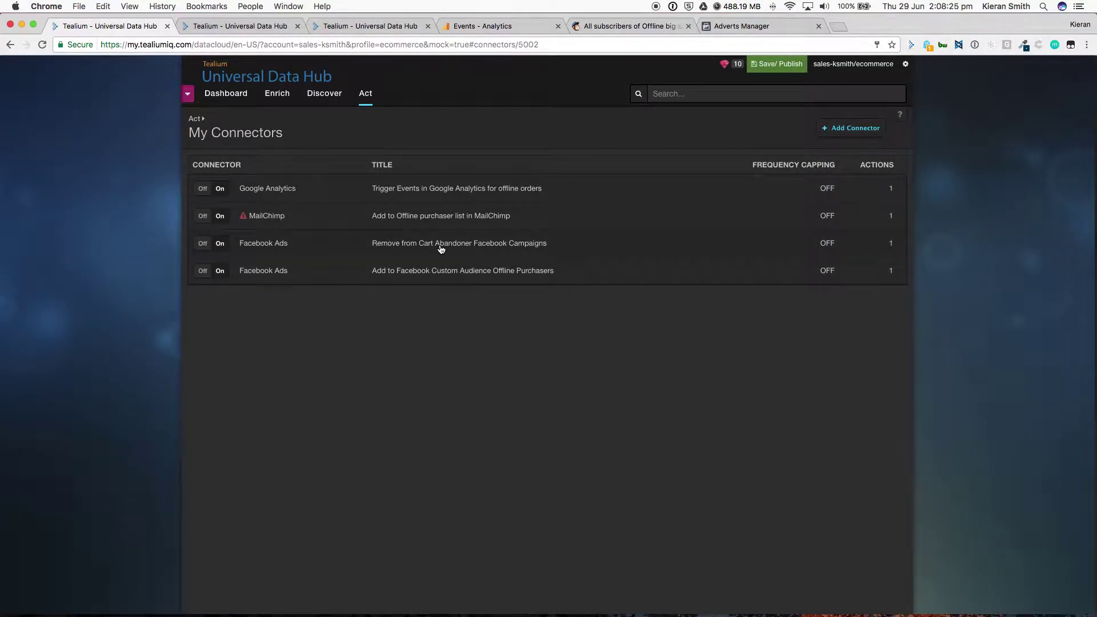
pyautogui.click(441, 245)
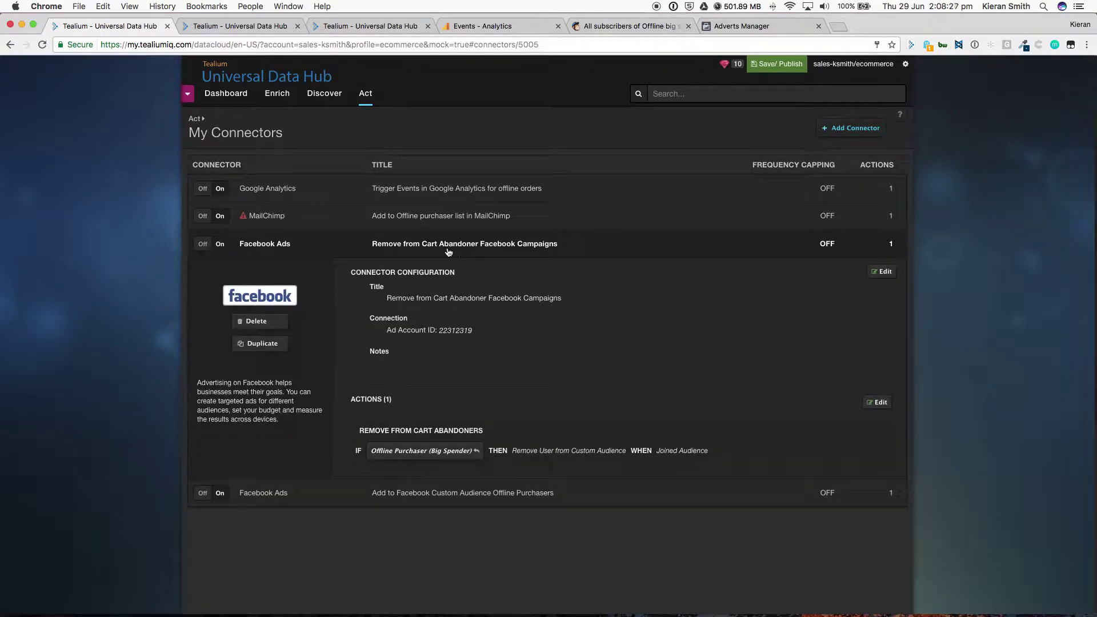
pyautogui.click(884, 274)
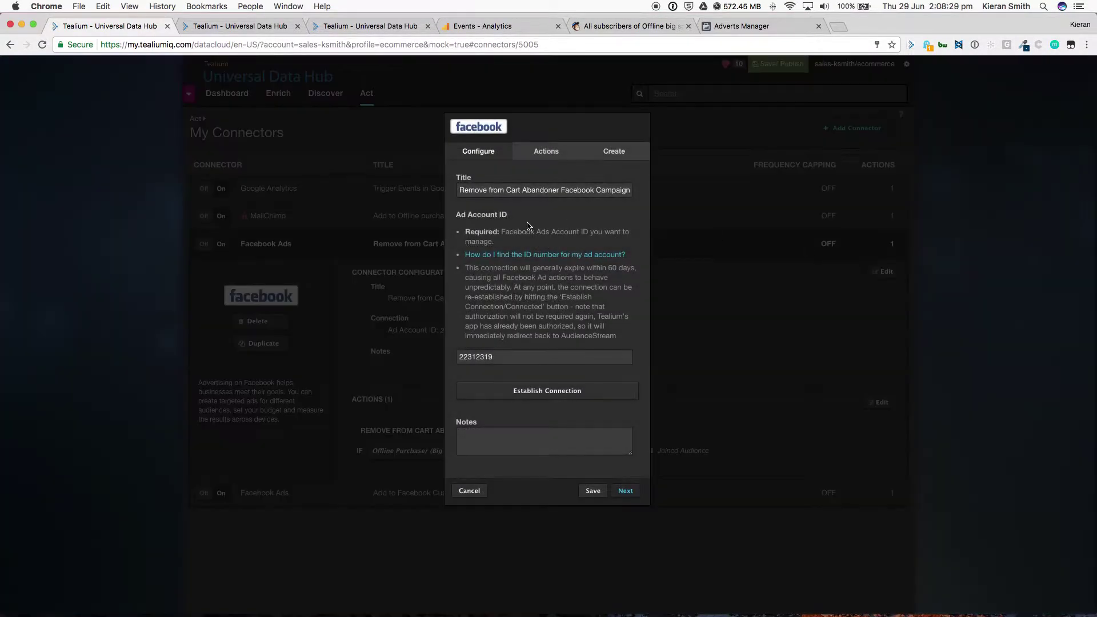
pyautogui.click(549, 151)
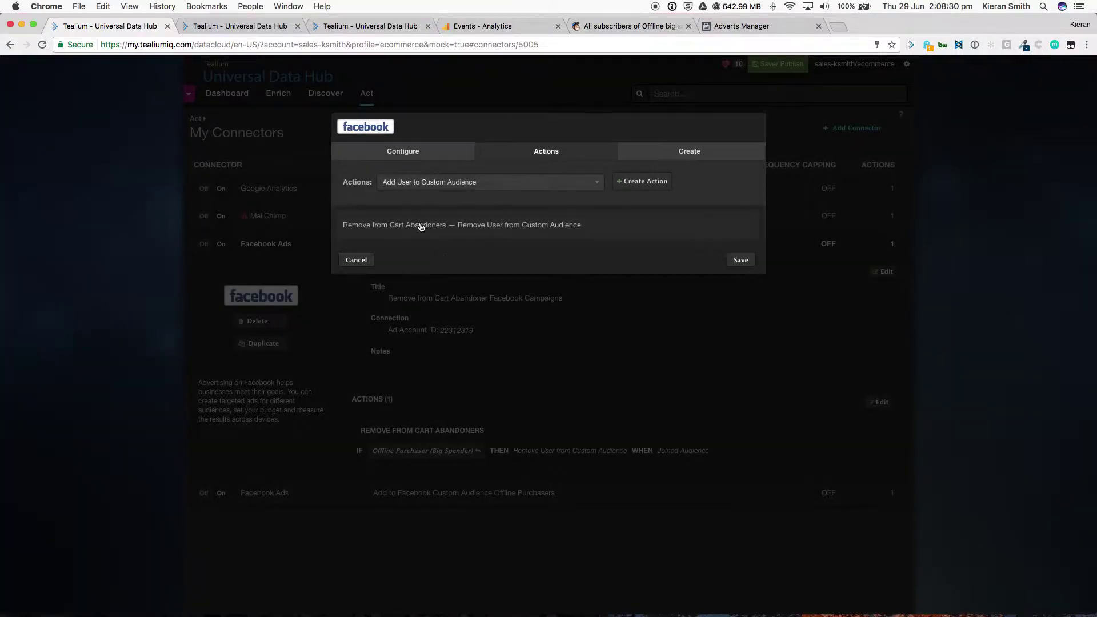
pyautogui.click(604, 228)
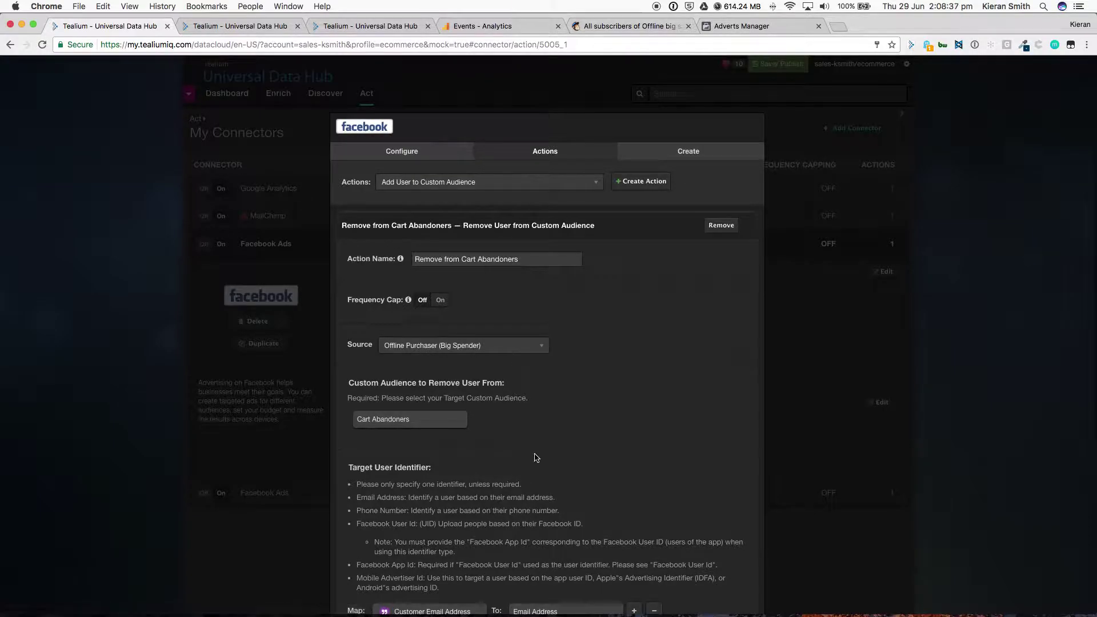
pyautogui.click(403, 427)
pyautogui.scroll(-5, 571, 396)
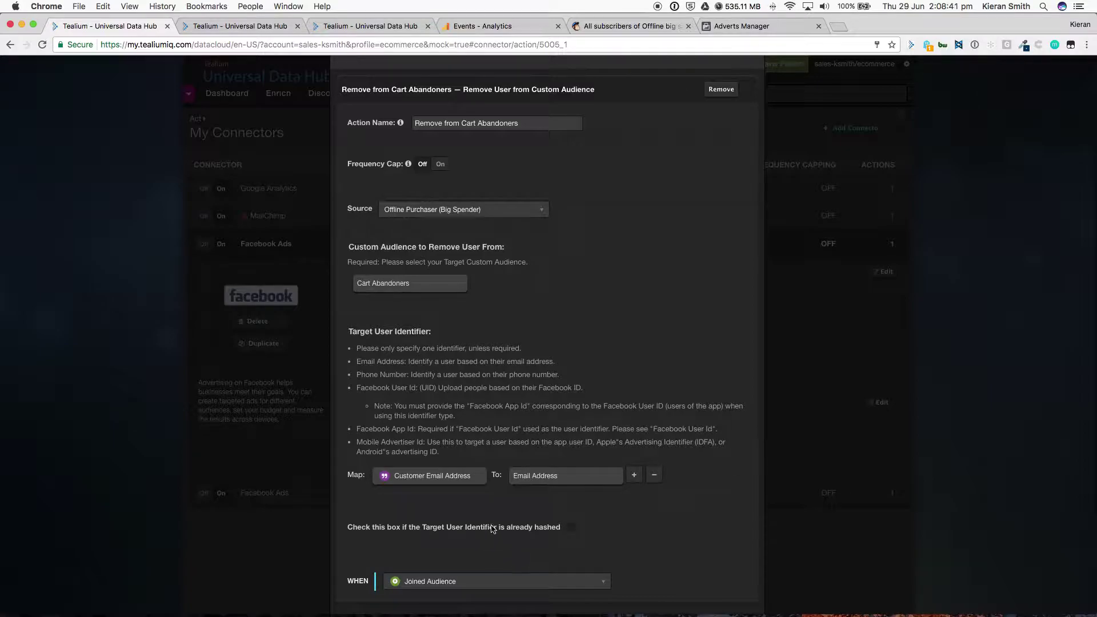
pyautogui.scroll(-1, 449, 516)
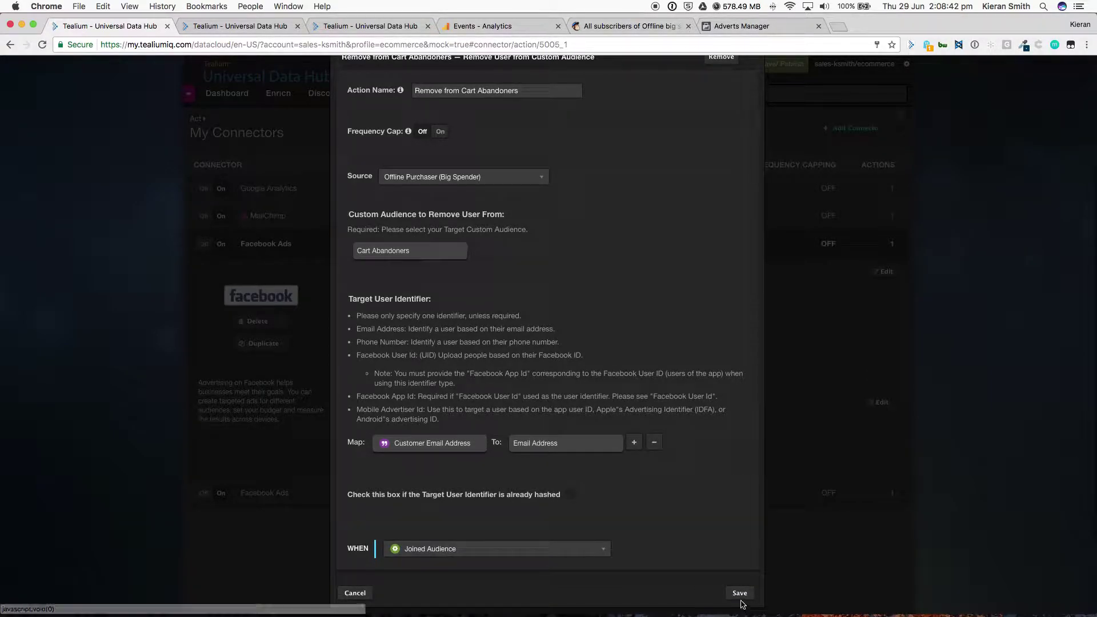
pyautogui.click(354, 593)
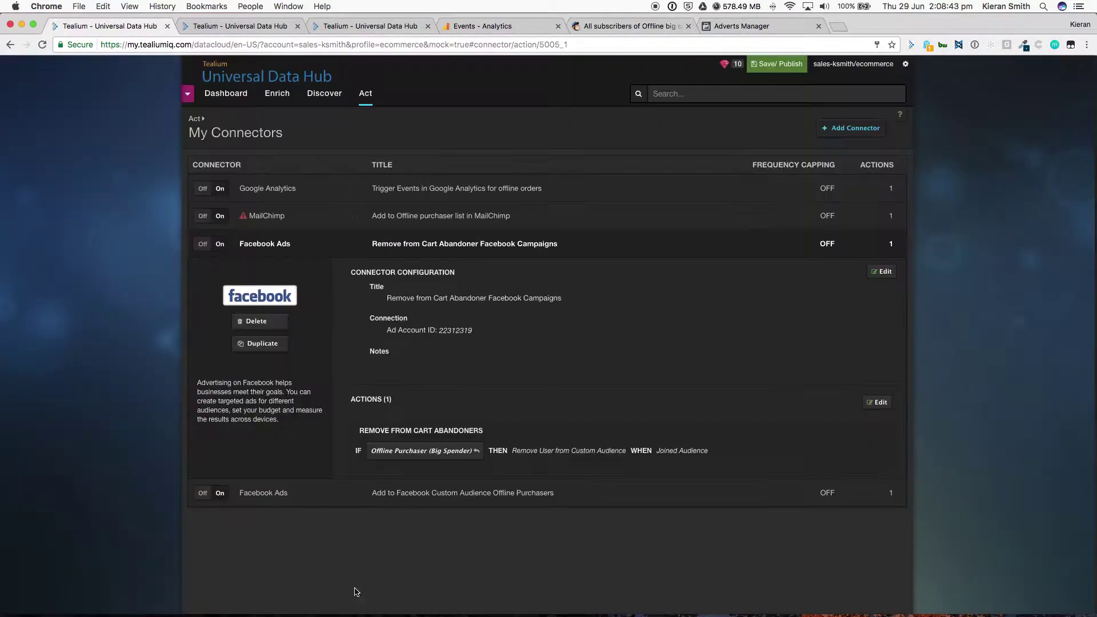
# Step: Review the Offline Purchasers connector's Add User to Custom Audience action and cancel unchanged
pyautogui.click(437, 497)
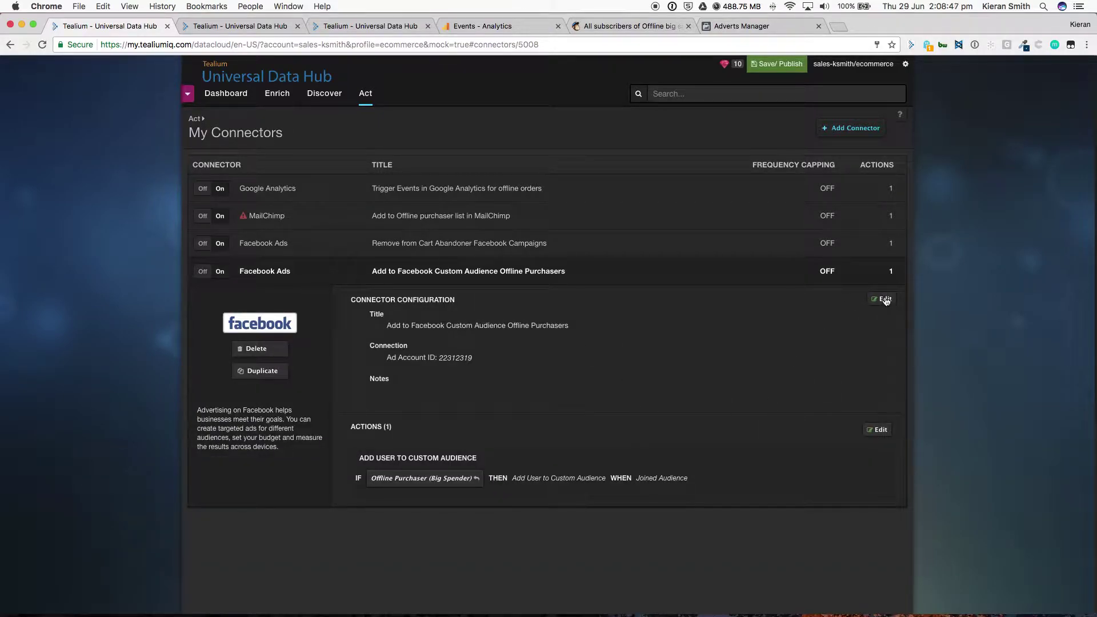
pyautogui.click(885, 300)
pyautogui.click(547, 152)
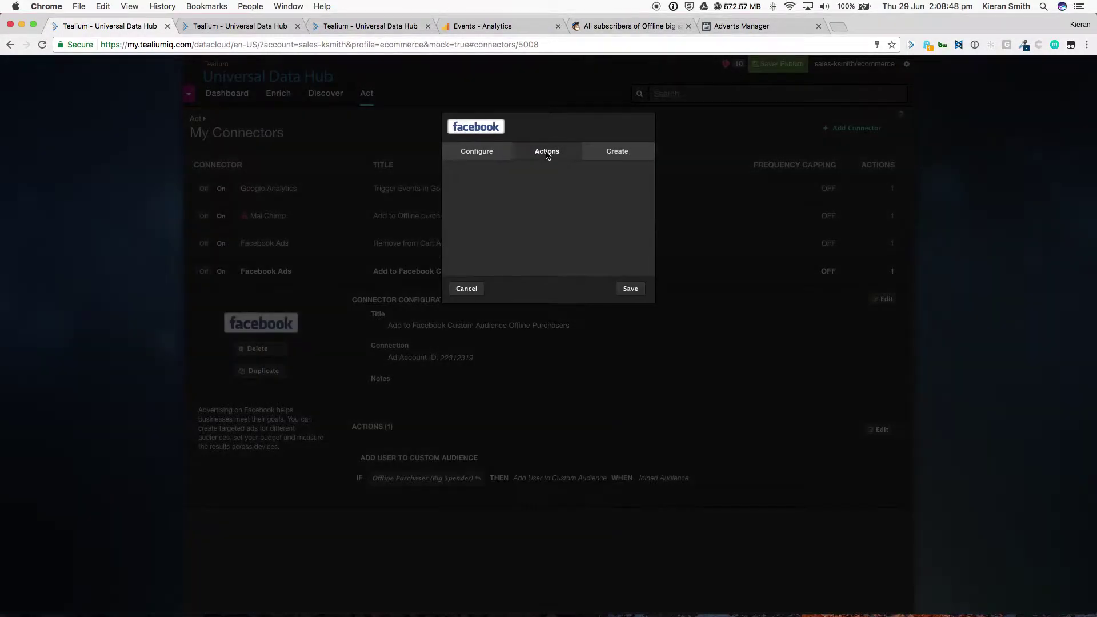
pyautogui.click(518, 231)
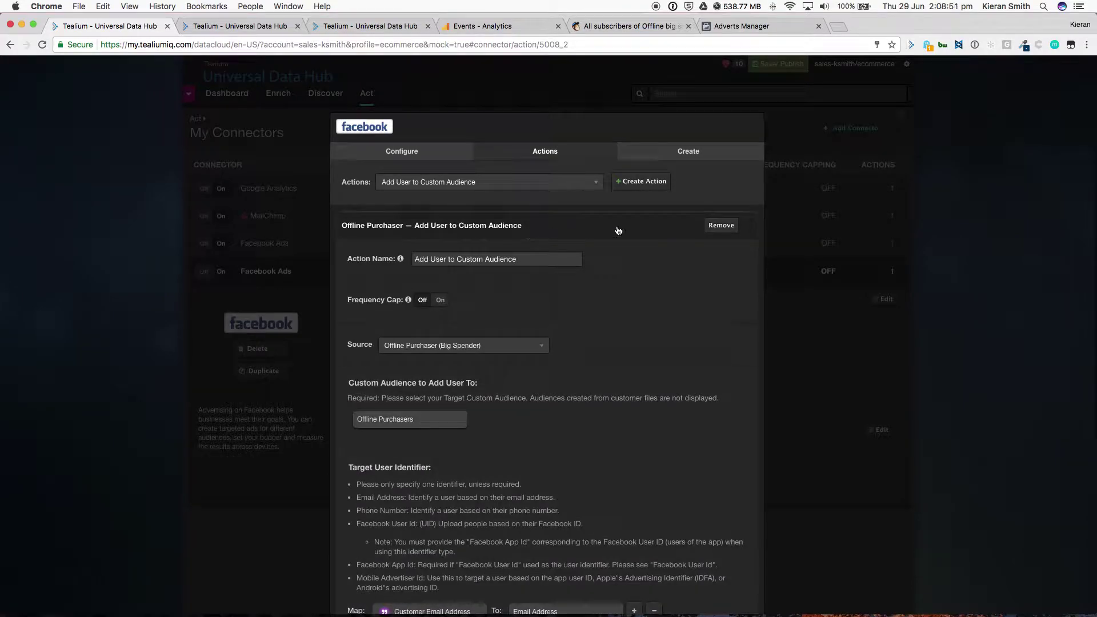
pyautogui.scroll(-3, 565, 169)
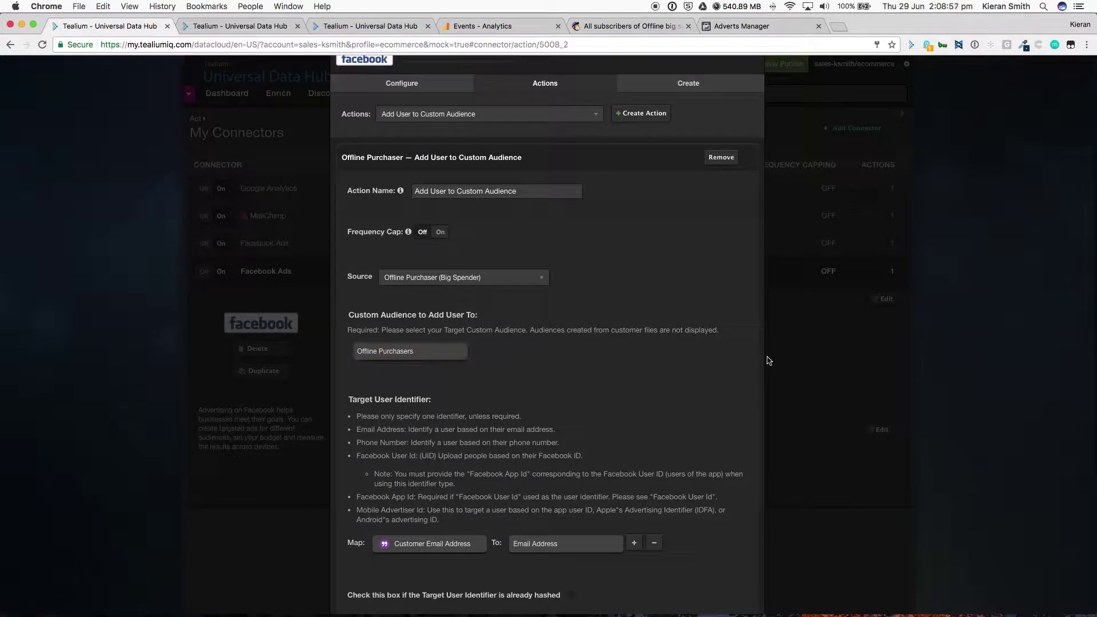
pyautogui.scroll(-5, 624, 348)
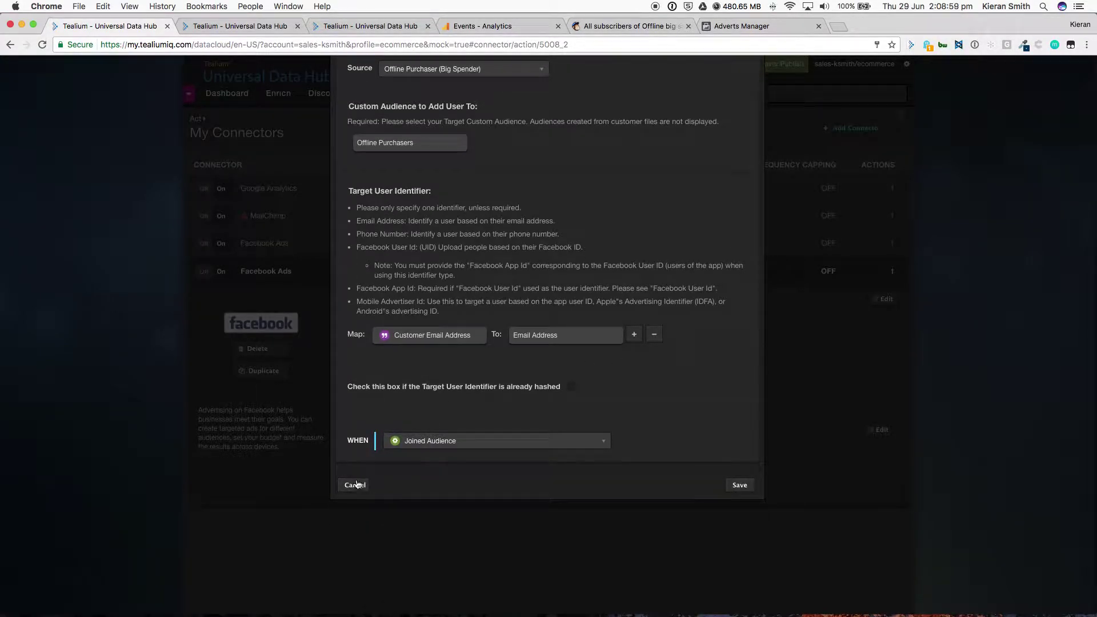
pyautogui.click(356, 485)
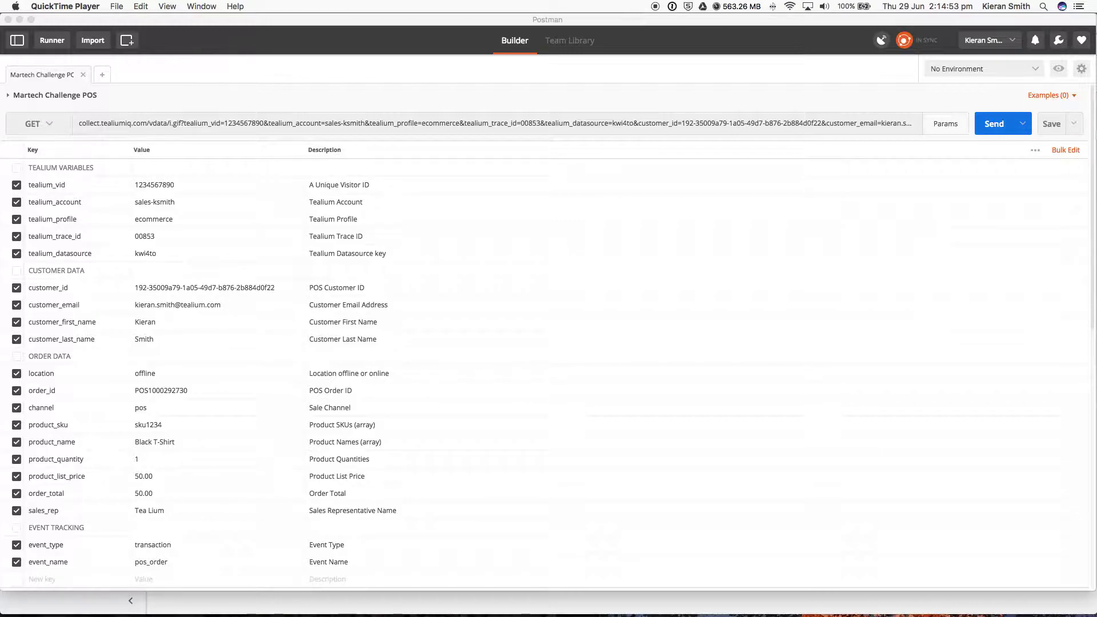
# Step: Save and send the Martech Challenge POS request, then switch to the browser
pyautogui.click(1052, 122)
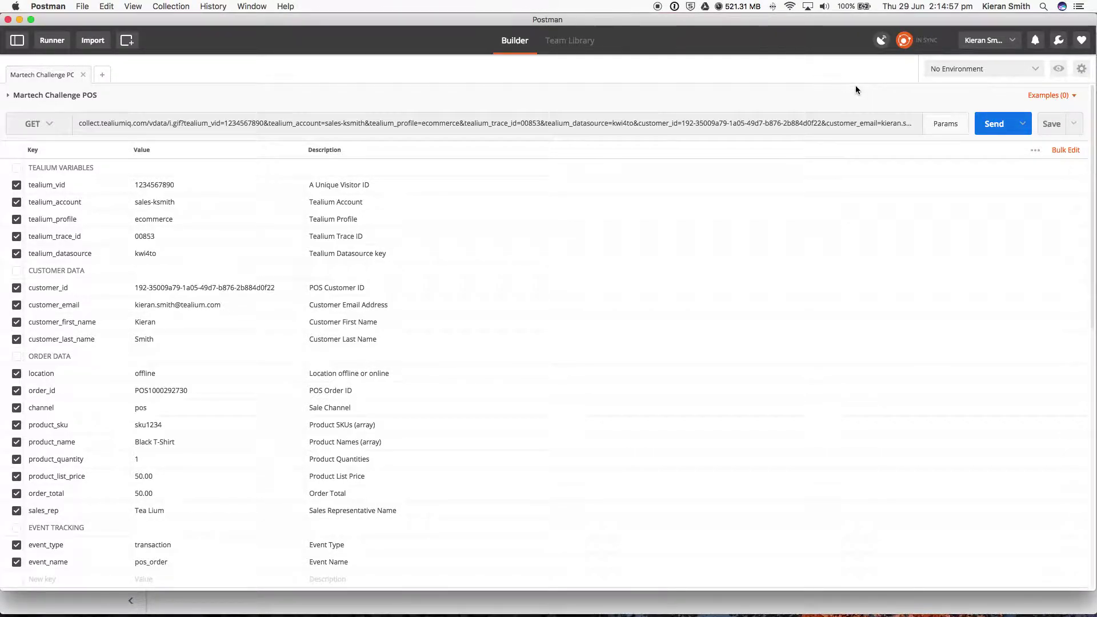
pyautogui.click(979, 120)
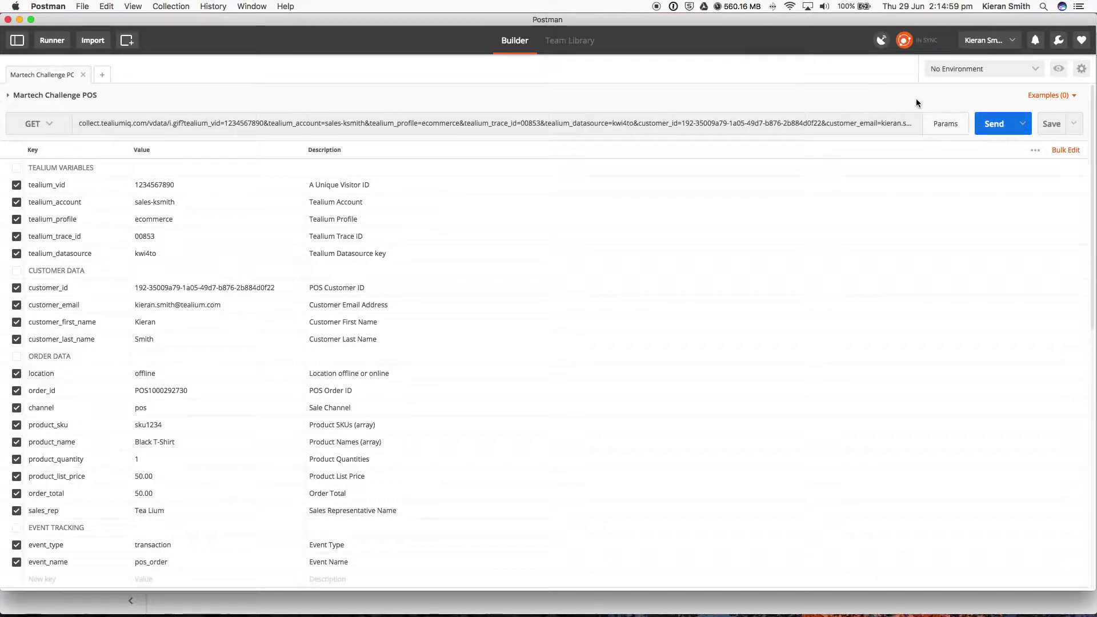
pyautogui.press('super+Tab')
pyautogui.press('super+Tab')
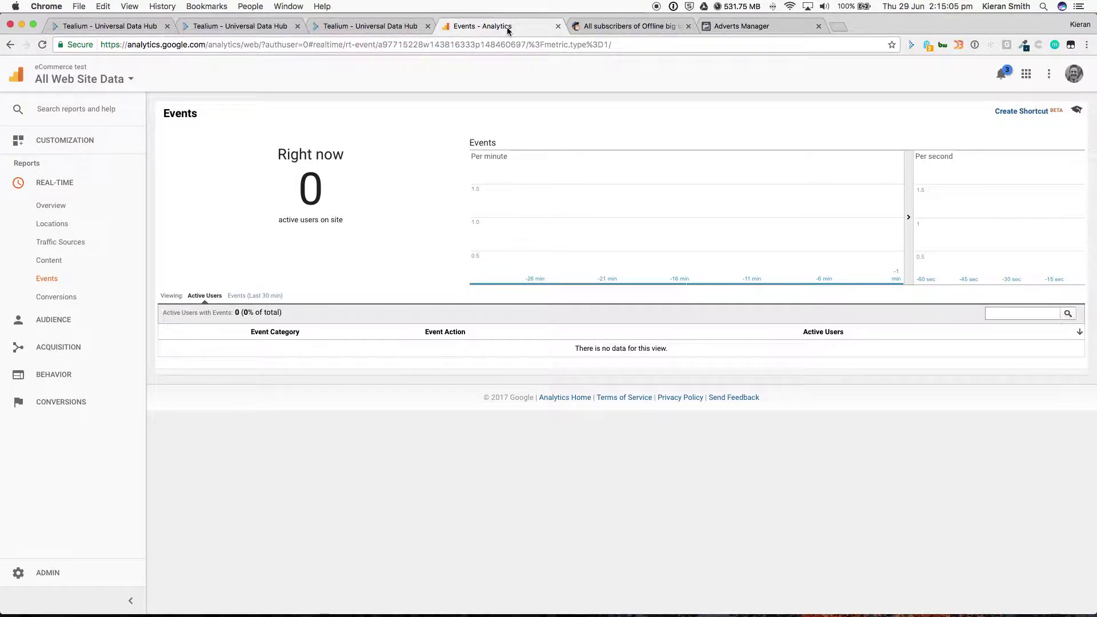
# Step: Confirm MailChimp's Offline Big Spenders list is empty and Facebook Offline Purchasers last updated 11:11
pyautogui.click(605, 26)
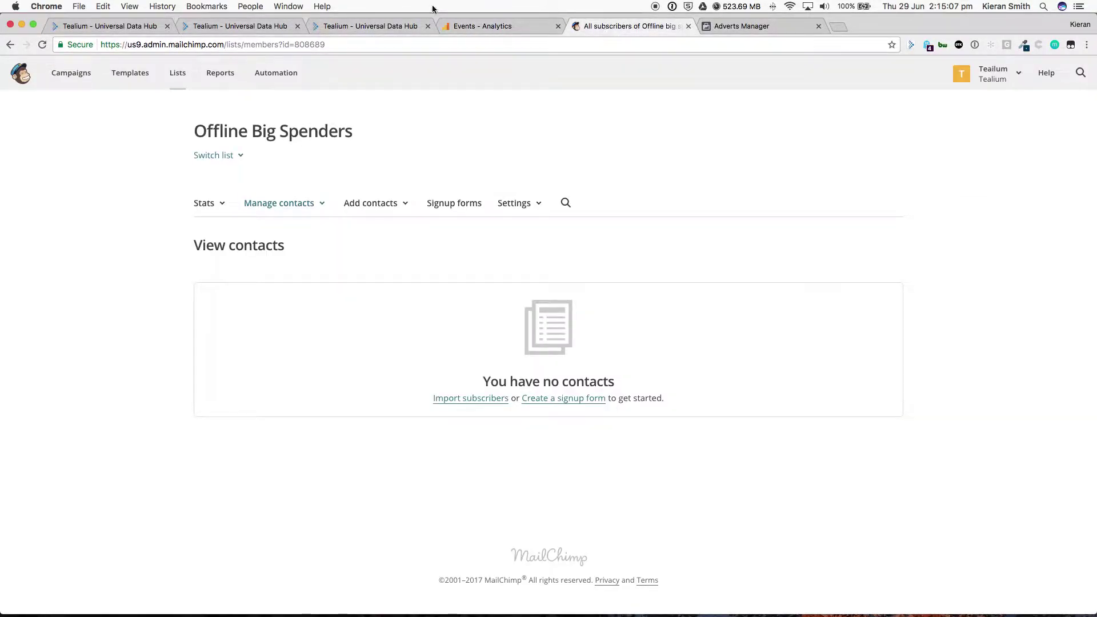
pyautogui.click(738, 26)
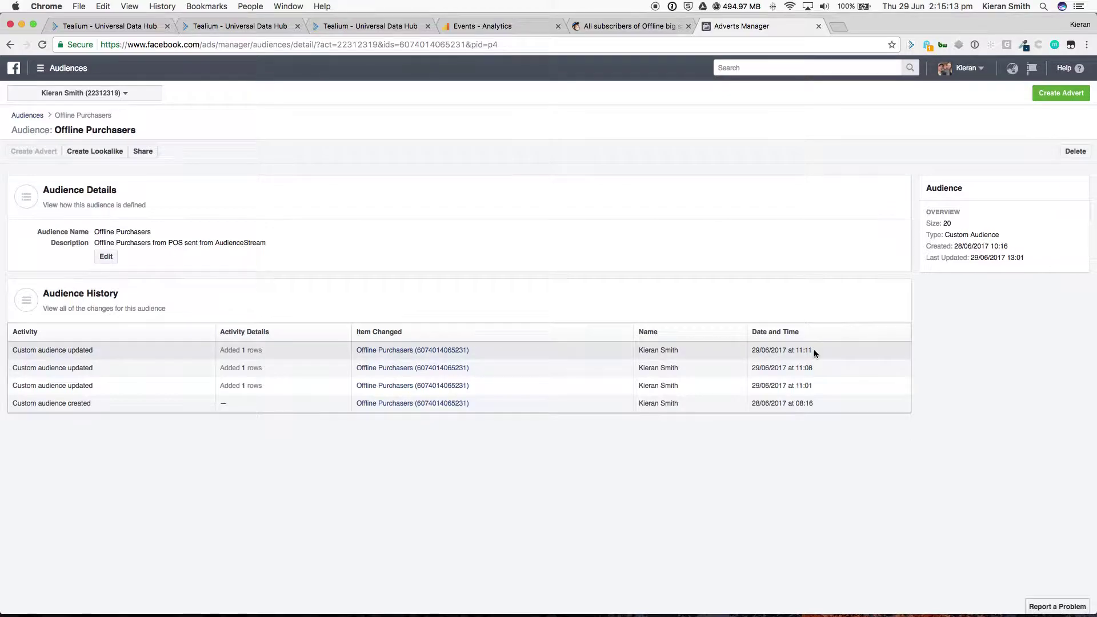
pyautogui.moveTo(814, 349); pyautogui.dragTo(796, 350)
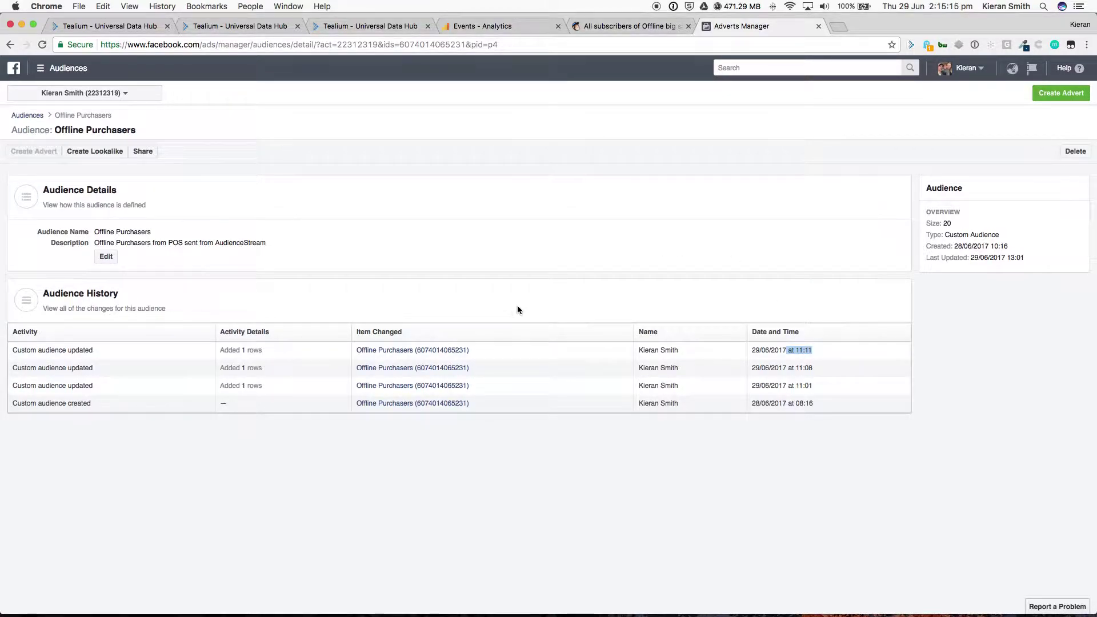
pyautogui.click(186, 114)
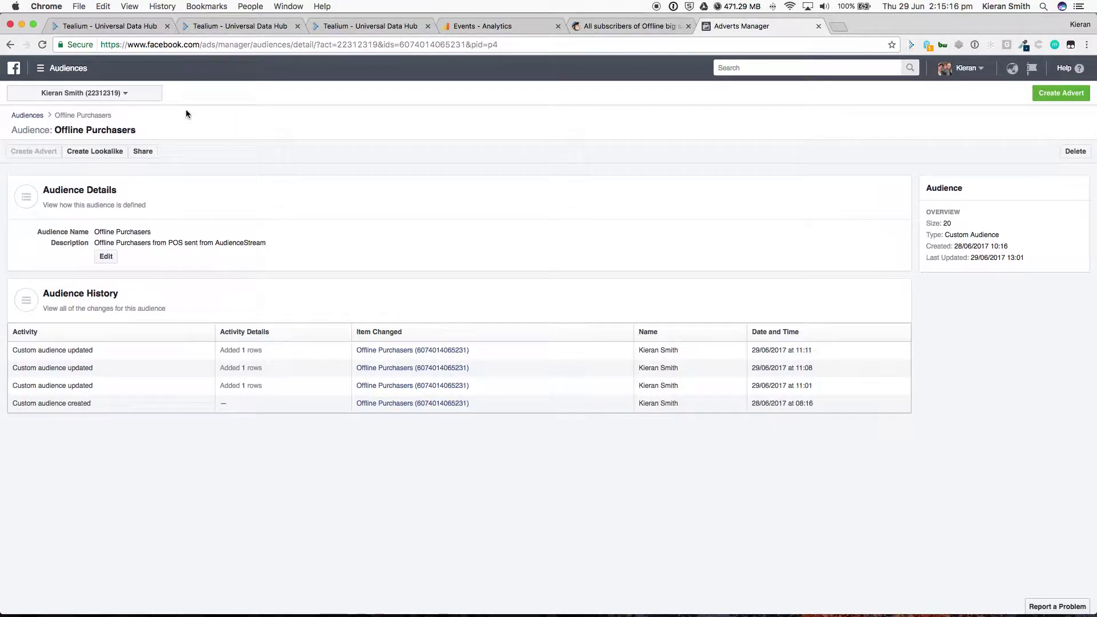
pyautogui.click(247, 26)
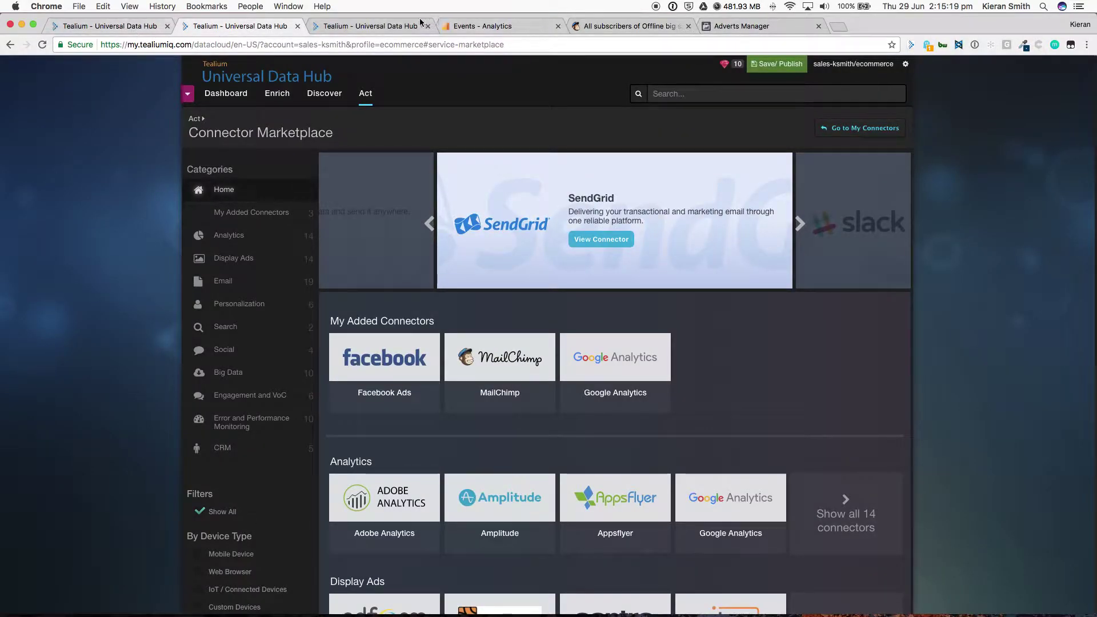
# Step: Bring up Tealium trace 00853 listening for events, then return to Postman
pyautogui.click(390, 25)
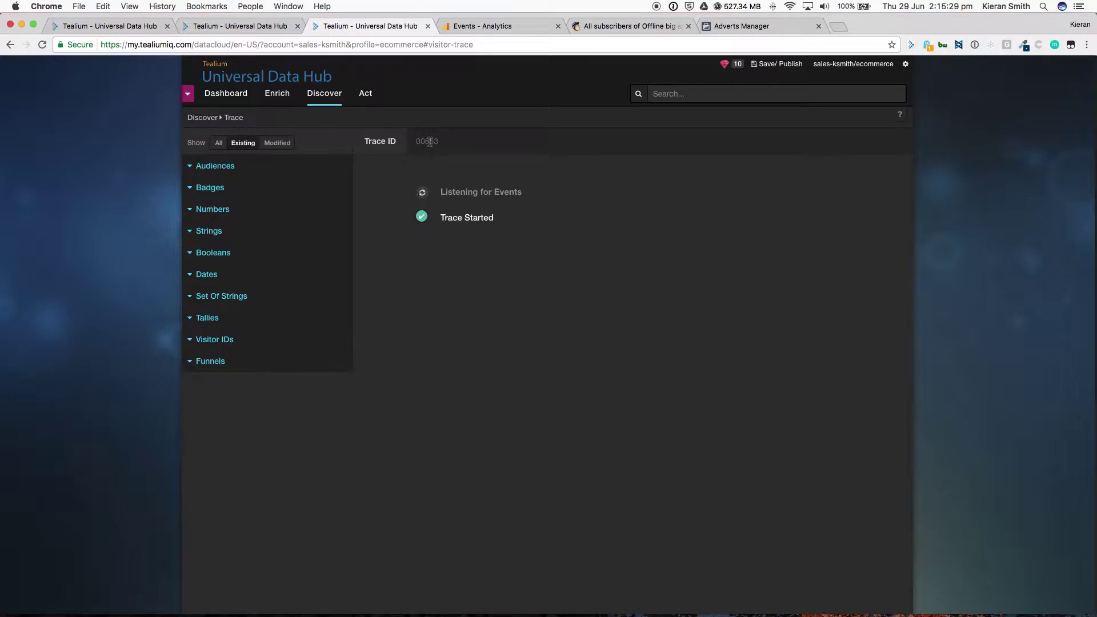
pyautogui.press('super+Tab')
pyautogui.press('super+Tab')
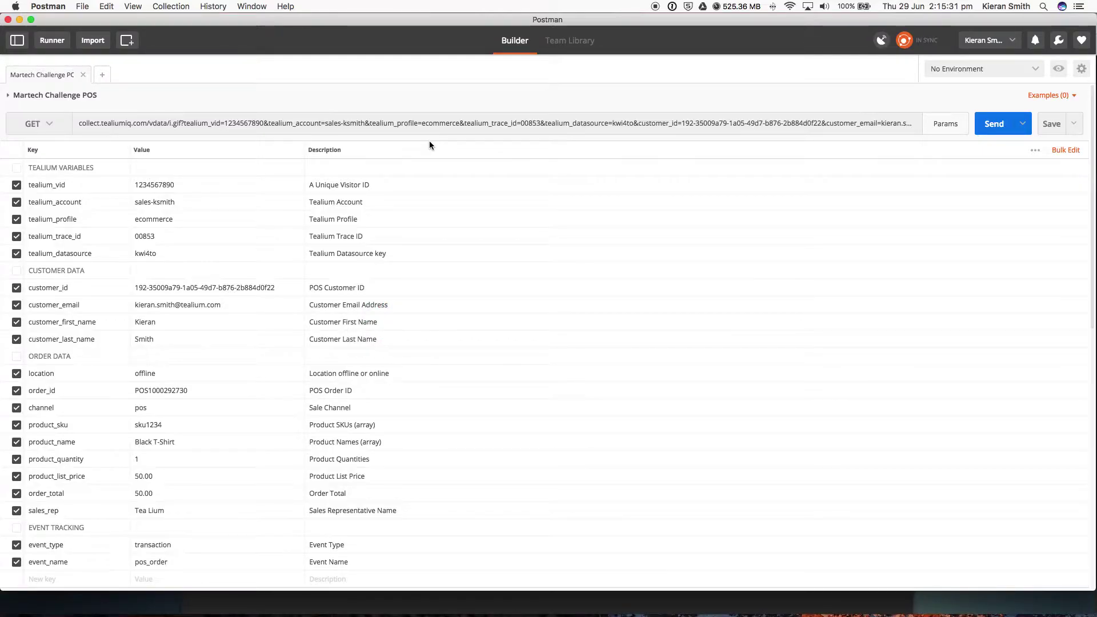
# Step: Re-send the POS request and return to the Tealium trace
pyautogui.click(998, 125)
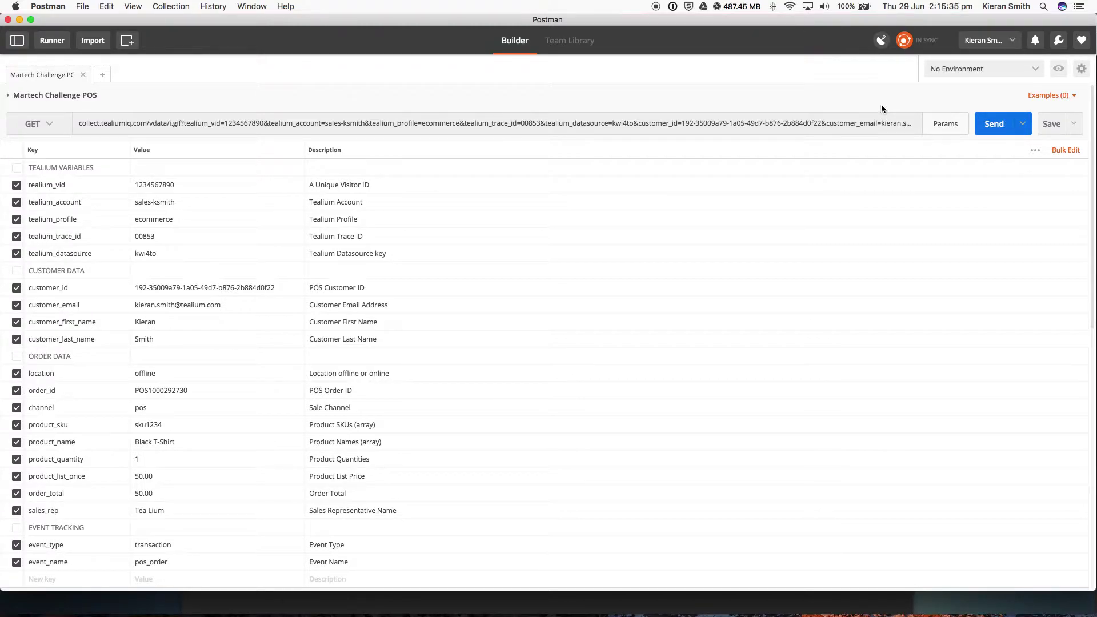
pyautogui.press('super+Tab')
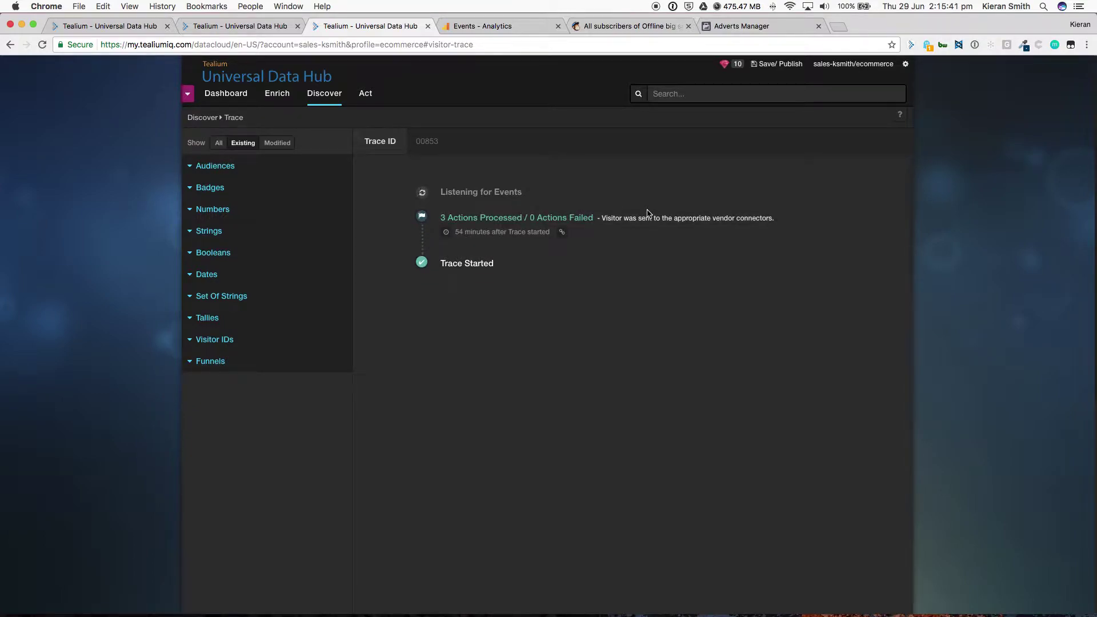
# Step: Expand the 3 processed actions and scroll through the data sent to MailChimp and Facebook Ads
pyautogui.click(665, 273)
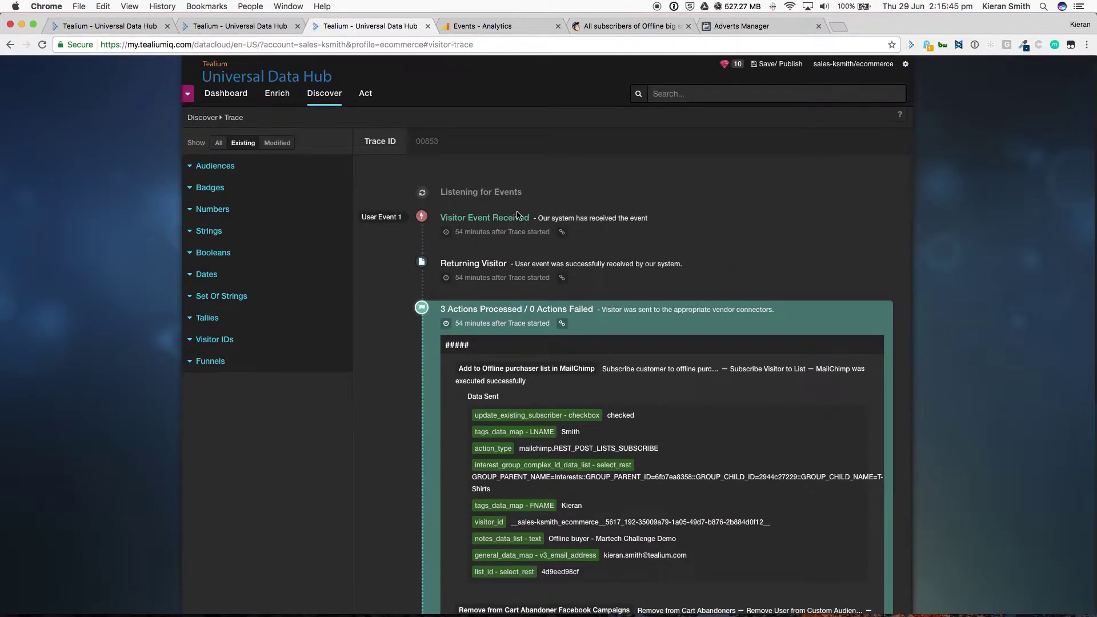
pyautogui.scroll(-5, 581, 270)
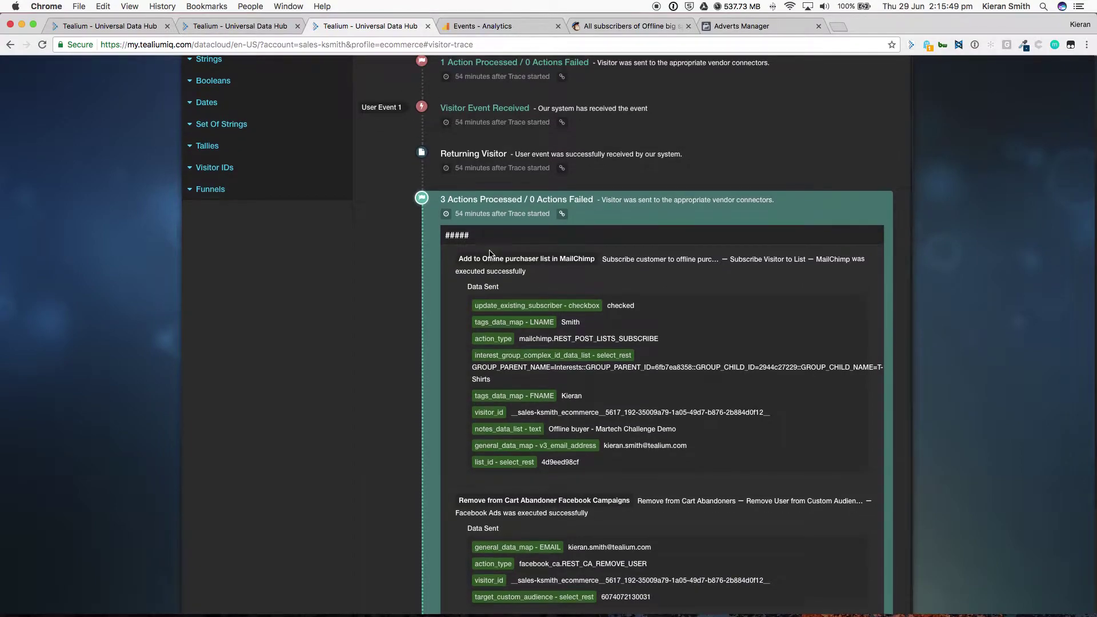
pyautogui.scroll(-5, 490, 254)
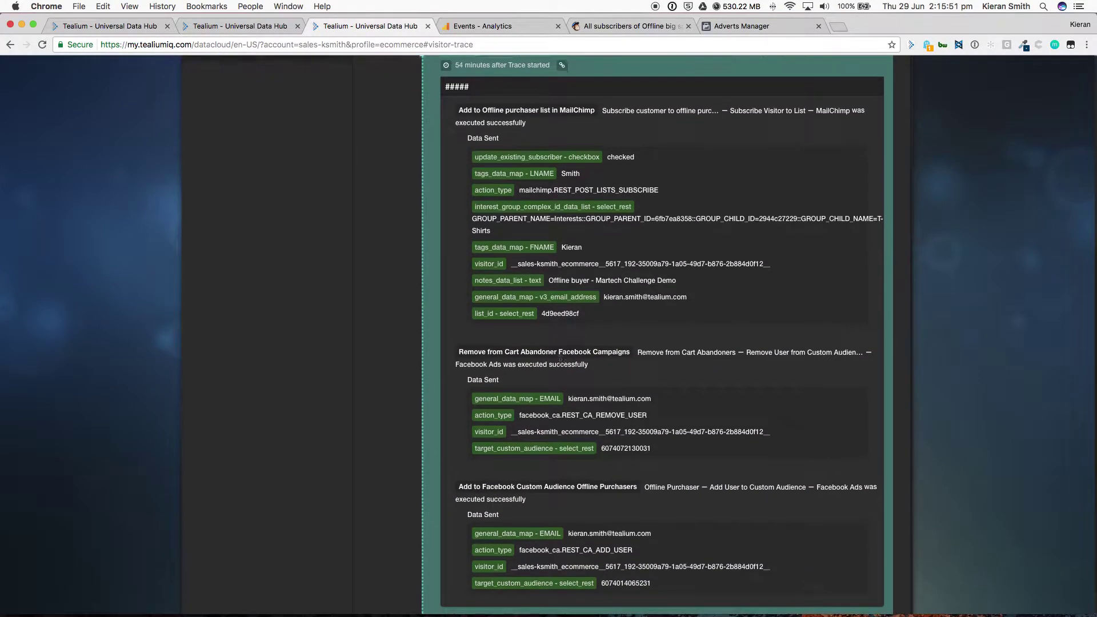
pyautogui.scroll(-2, 560, 361)
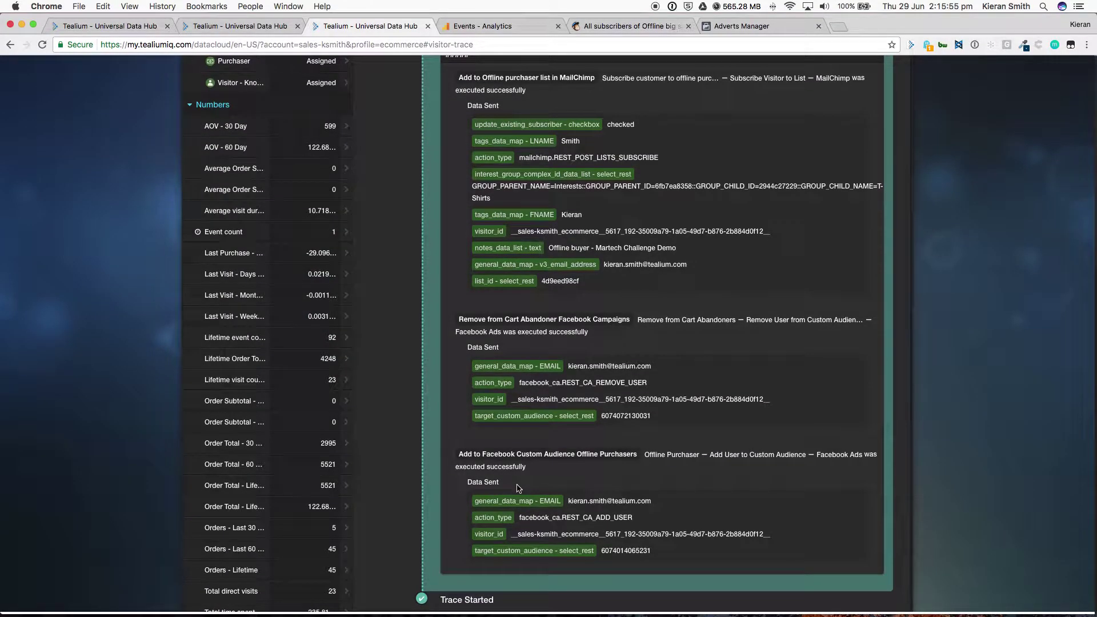
pyautogui.scroll(1, 518, 488)
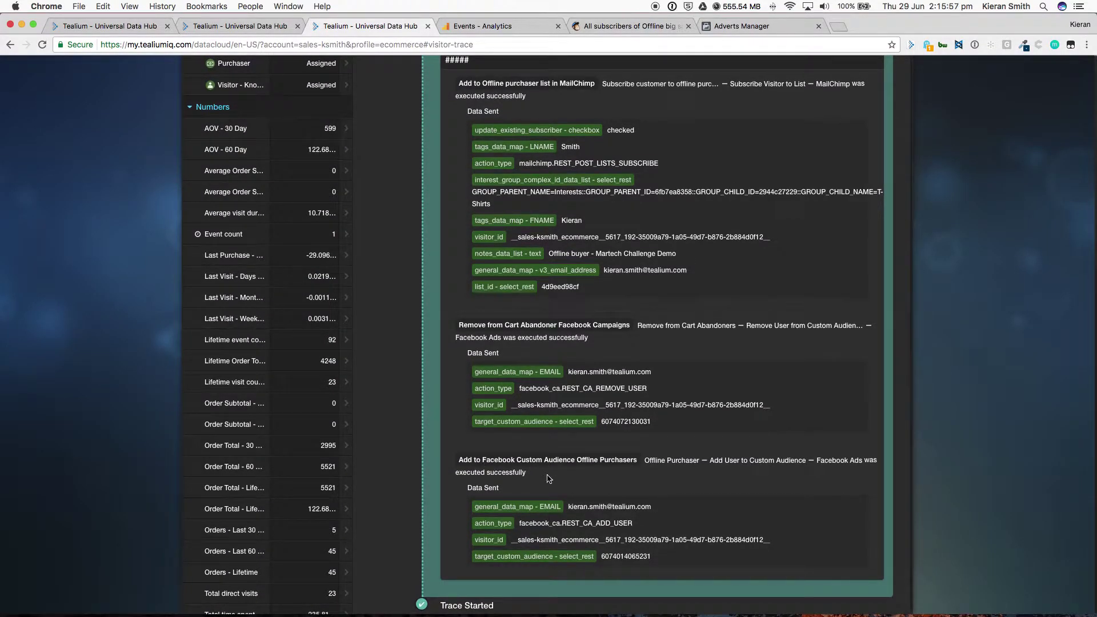
# Step: Confirm the Transaction / Offline order event in Google Analytics real-time, then check the MailChimp list
pyautogui.click(509, 26)
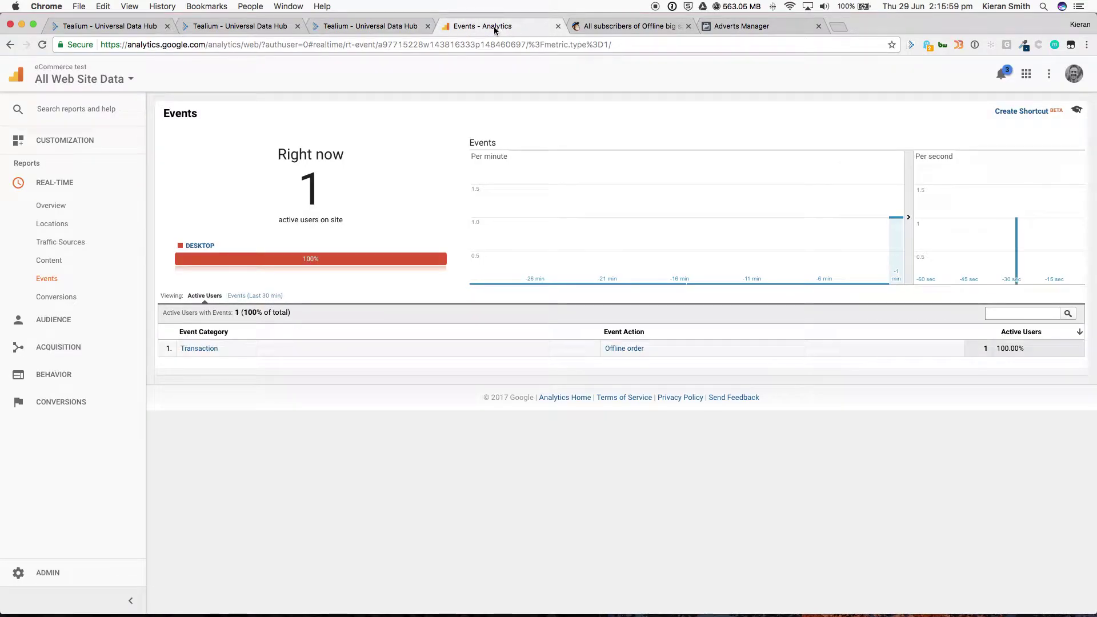
pyautogui.moveTo(895, 224)
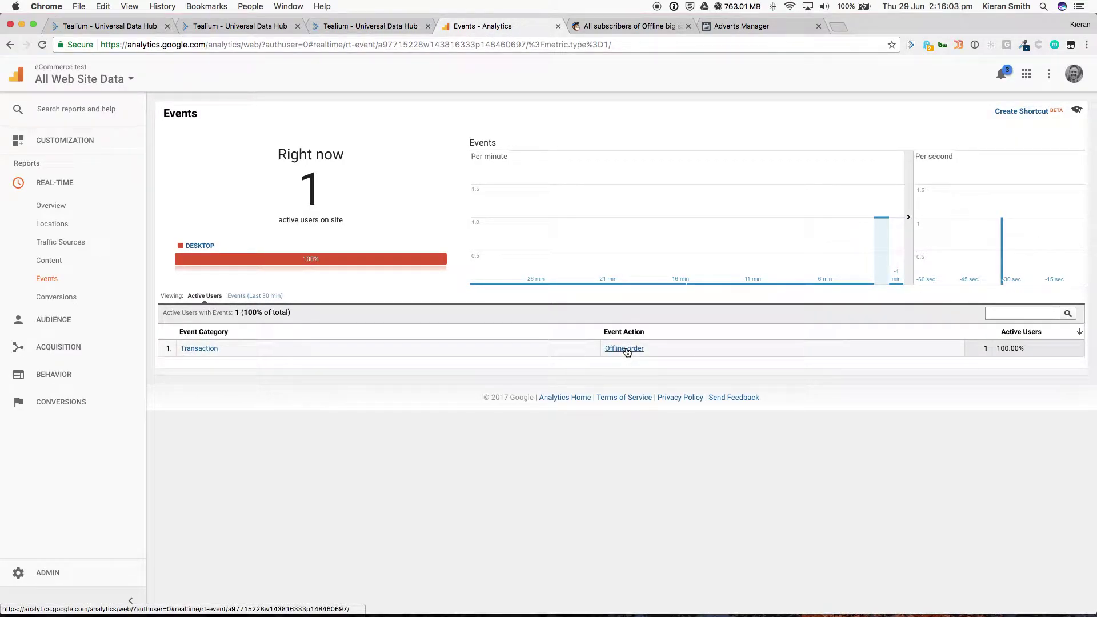
pyautogui.click(625, 26)
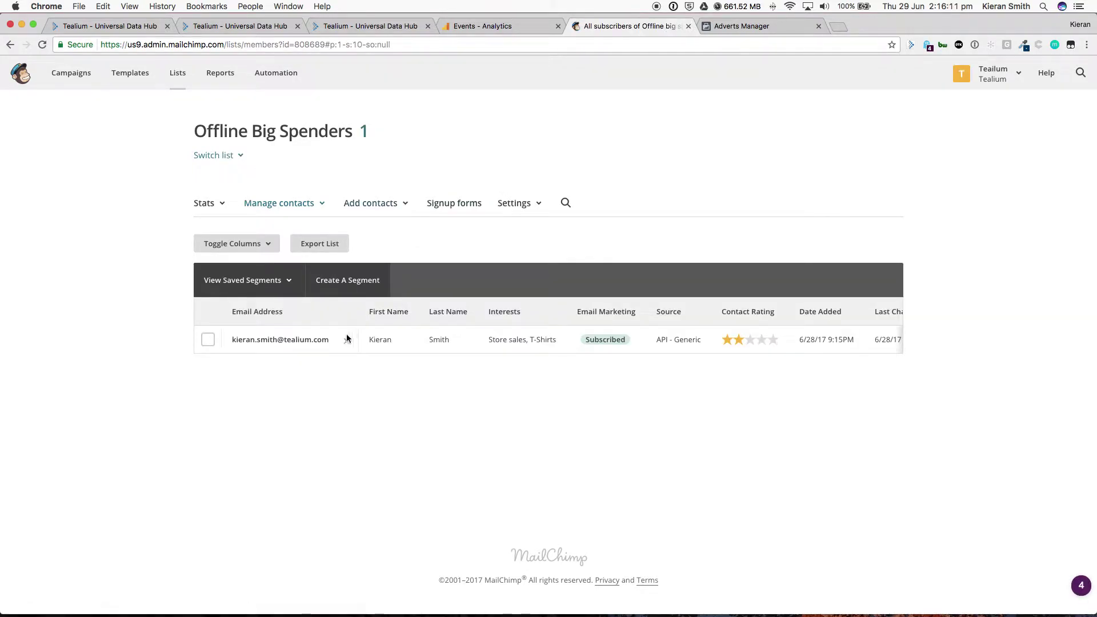
# Step: Open the new subscriber's profile and view the note 'Offline buyer - Martech Challenge Demo'
pyautogui.click(274, 339)
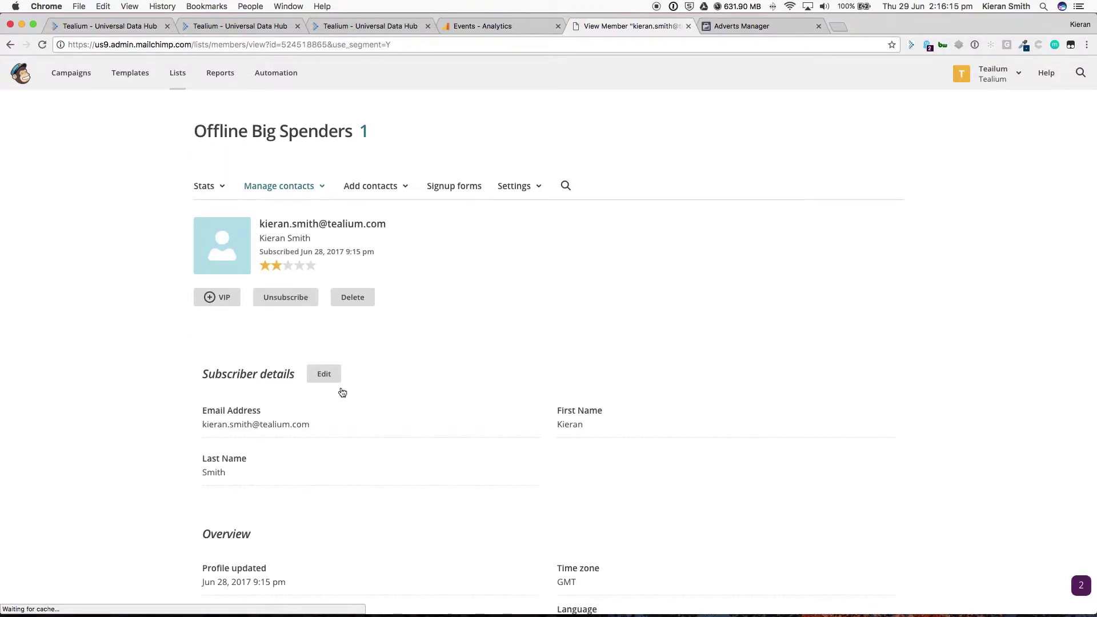
pyautogui.scroll(-3, 294, 309)
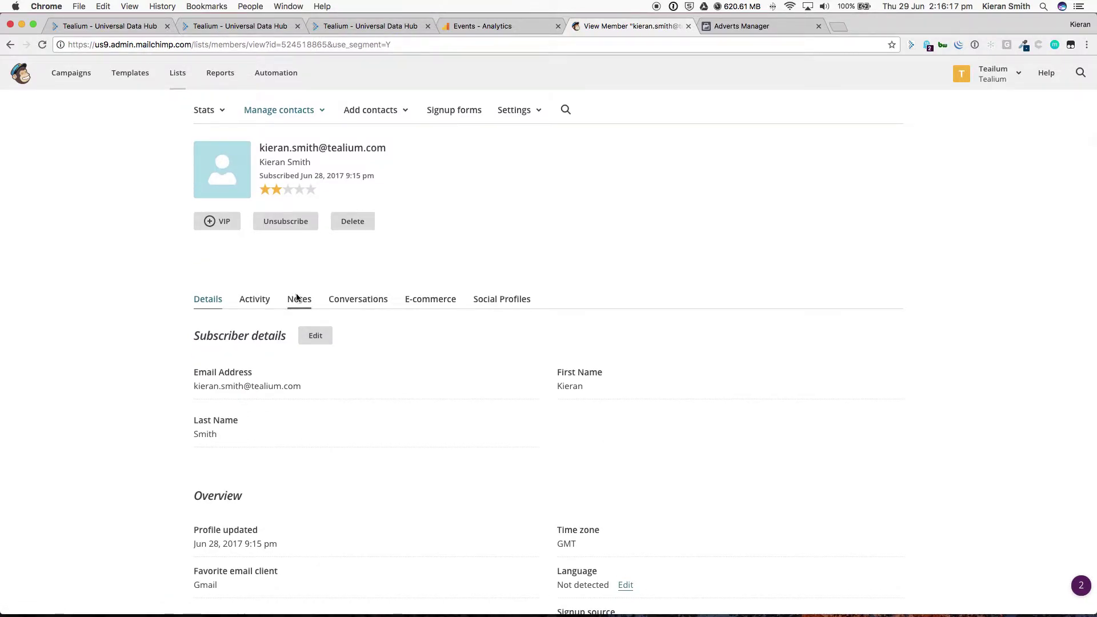
pyautogui.click(296, 298)
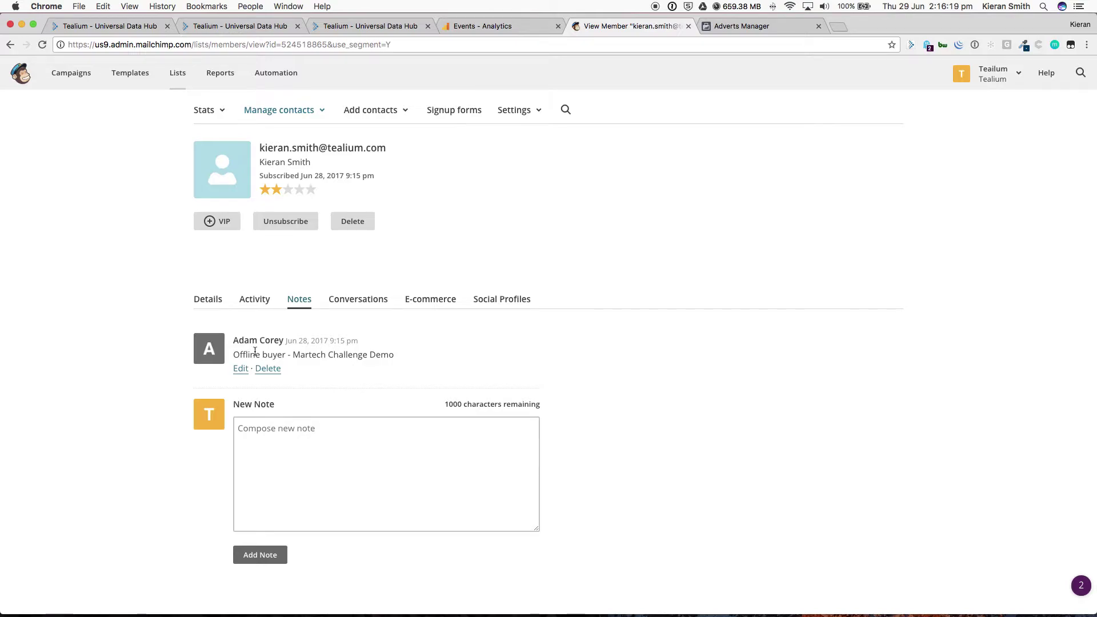
# Step: Reload the Facebook Offline Purchasers audience page and check its Audience History for new rows
pyautogui.click(769, 26)
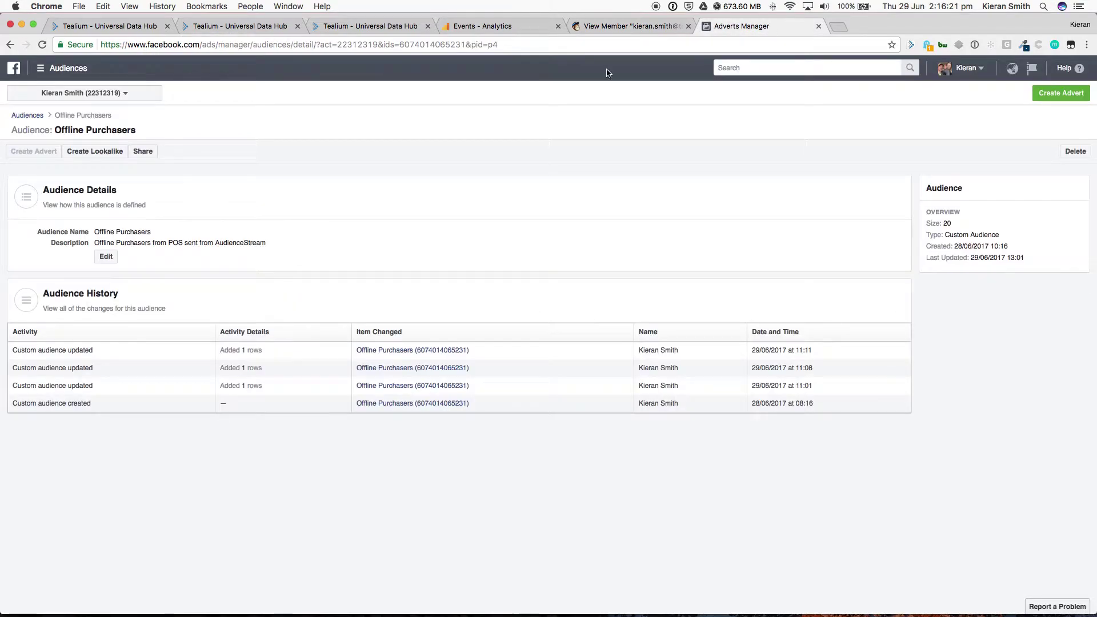
pyautogui.press('super+r')
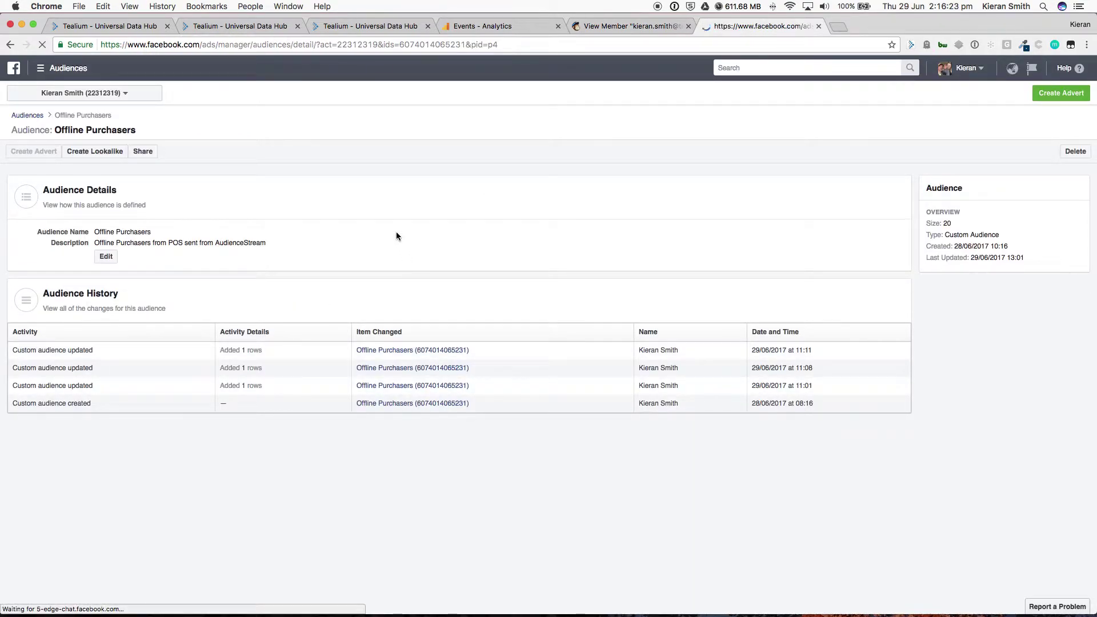